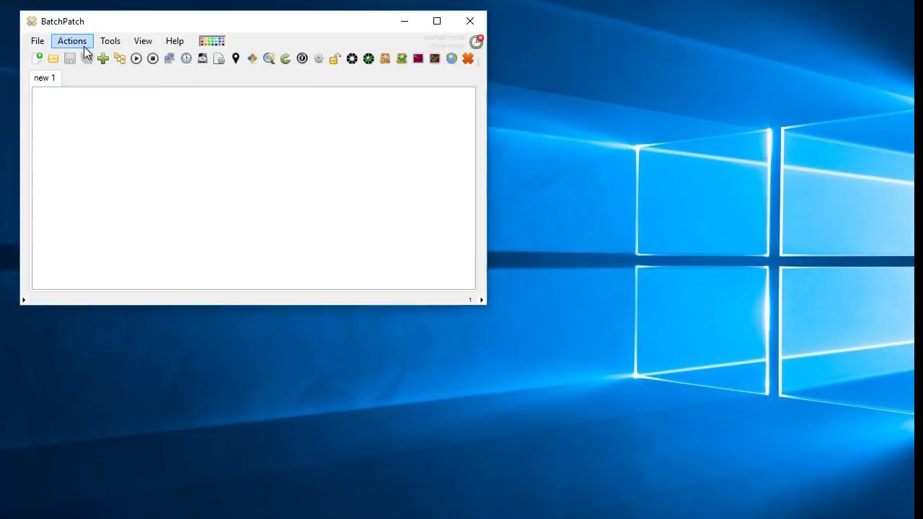
# Show the Actions menu's Job queue options for advanced multi-row queue sequences
pyautogui.click(84, 46)
pyautogui.moveTo(137, 345)
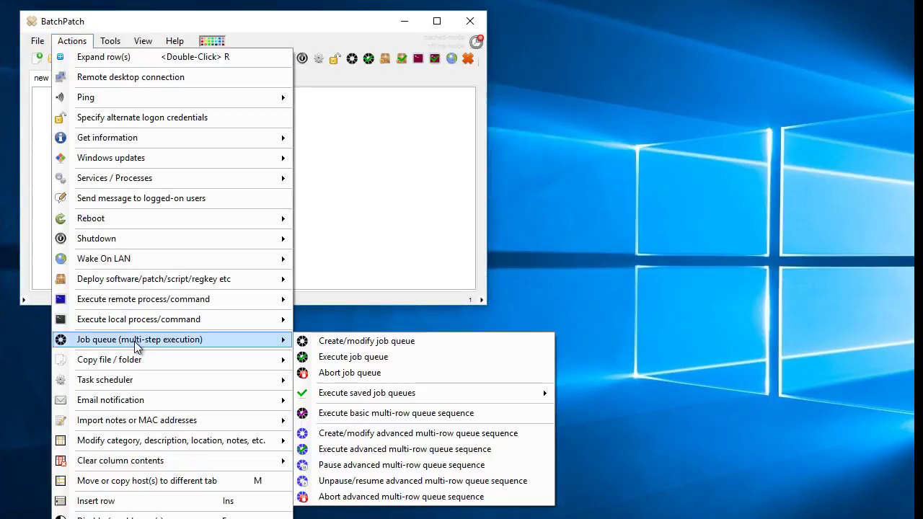
# Use Add hosts... to enter hosts 1 through 9 and 0, one per line
pyautogui.click(519, 435)
pyautogui.rightClick(184, 148)
pyautogui.click(186, 149)
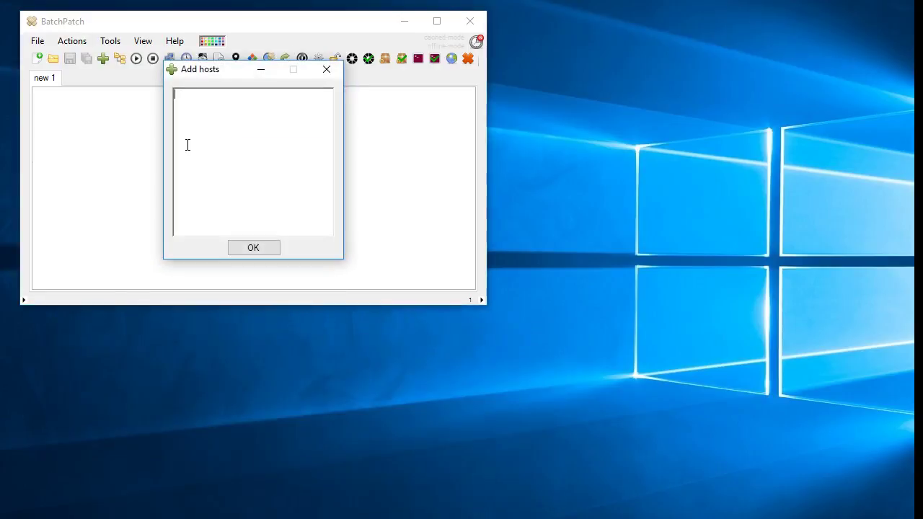
pyautogui.write('1')
pyautogui.press('Return')
pyautogui.write('2')
pyautogui.press('Return')
pyautogui.write('3')
pyautogui.press('Return')
pyautogui.write('4')
pyautogui.press('Return')
pyautogui.write('5')
pyautogui.press('Return')
pyautogui.write('6')
pyautogui.press('Return')
pyautogui.write('7')
pyautogui.press('Return')
pyautogui.write('8')
pyautogui.press('Return')
pyautogui.write('90')
pyautogui.press('Tab')
pyautogui.press('Return')
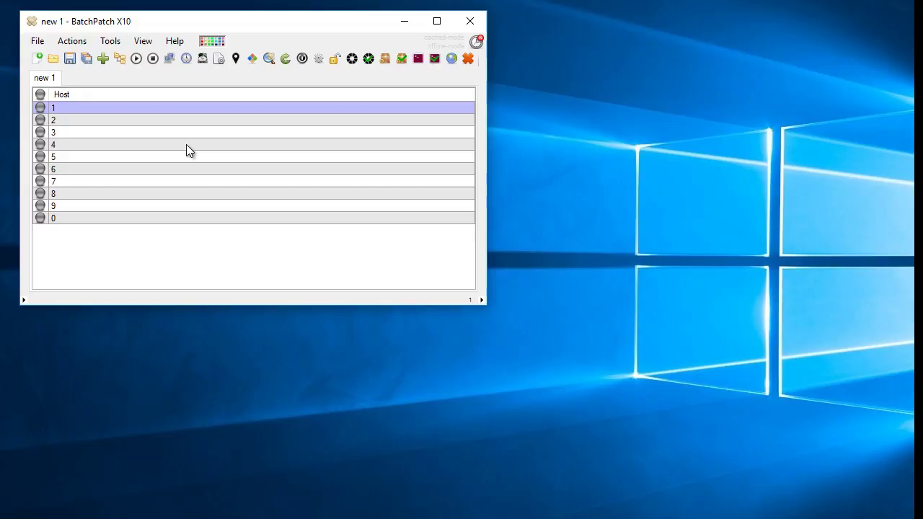
# Try selecting individual and combined host rows among hosts 1–4
pyautogui.click(185, 135)
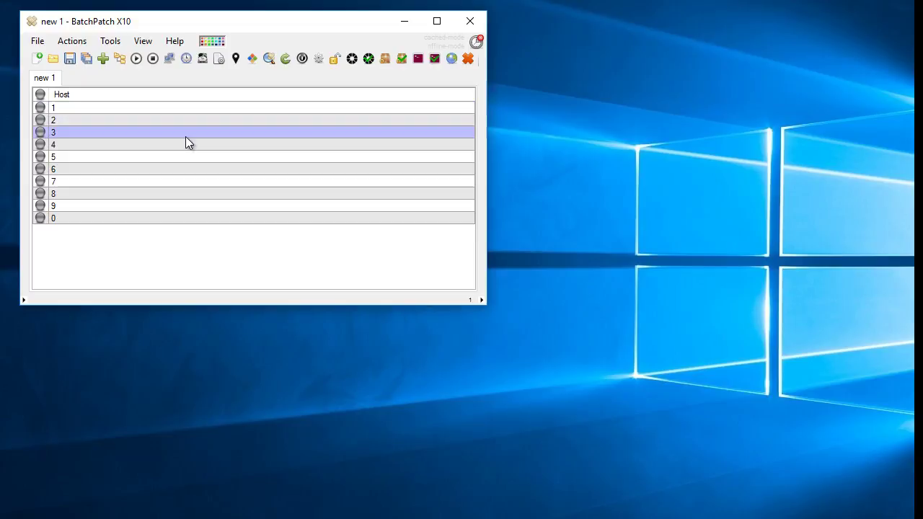
pyautogui.click(179, 118)
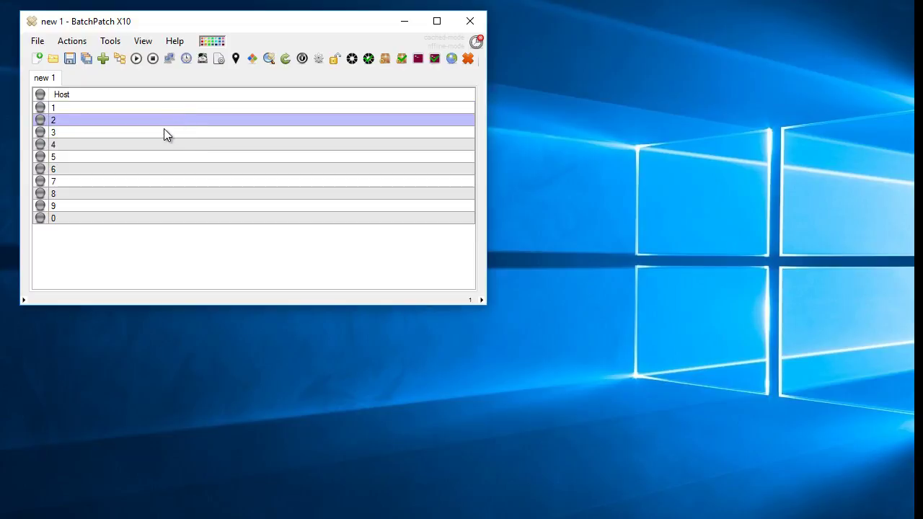
pyautogui.keyDown('ctrl'); pyautogui.click(163, 130); pyautogui.keyUp('ctrl')
pyautogui.keyDown('ctrl'); pyautogui.click(161, 107); pyautogui.keyUp('ctrl')
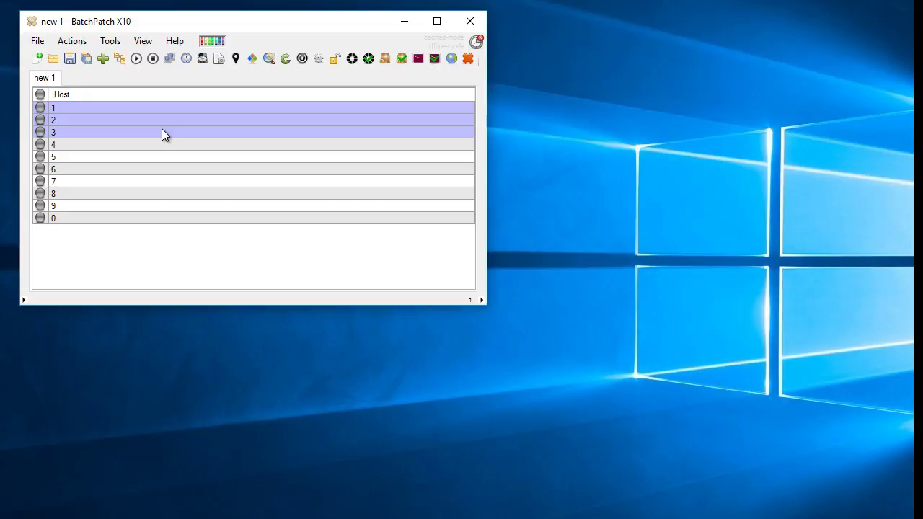
pyautogui.click(129, 145)
pyautogui.click(125, 131)
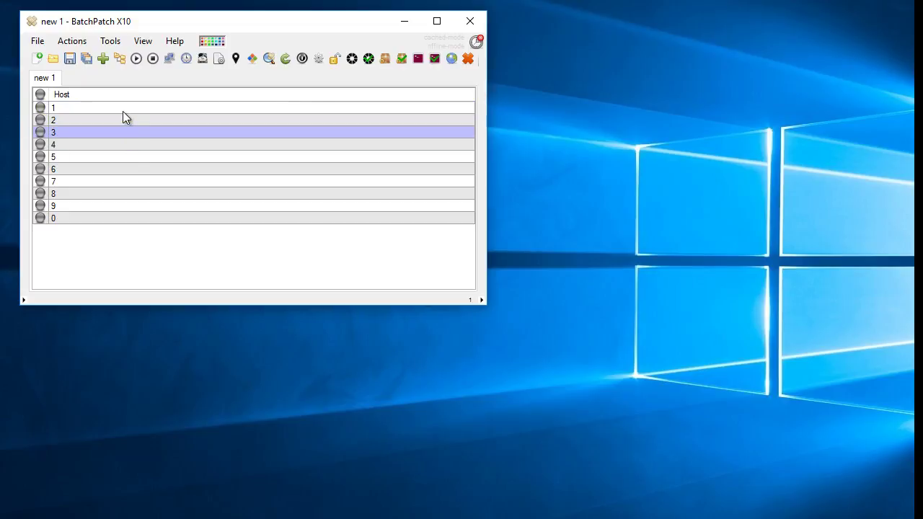
pyautogui.moveTo(123, 110); pyautogui.dragTo(113, 248)
pyautogui.click(127, 136)
pyautogui.click(158, 145)
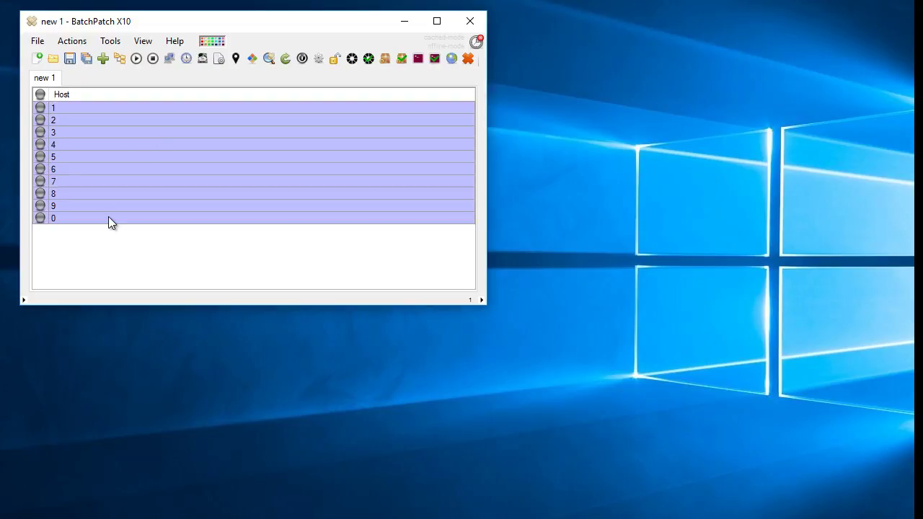
pyautogui.click(108, 217)
# Drag-select host groups, ending with hosts 1–3 selected as the first group
pyautogui.moveTo(109, 111); pyautogui.dragTo(108, 213)
pyautogui.click(117, 239)
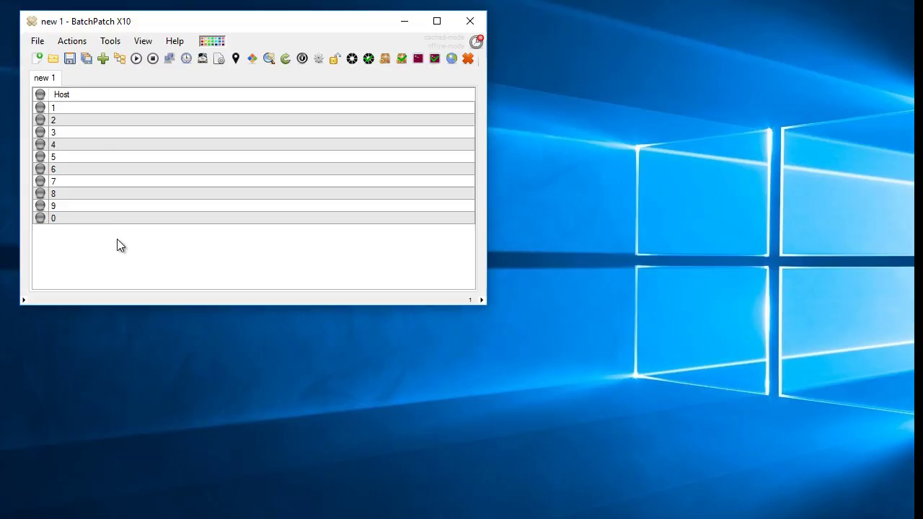
pyautogui.moveTo(113, 109); pyautogui.dragTo(113, 225)
pyautogui.click(120, 252)
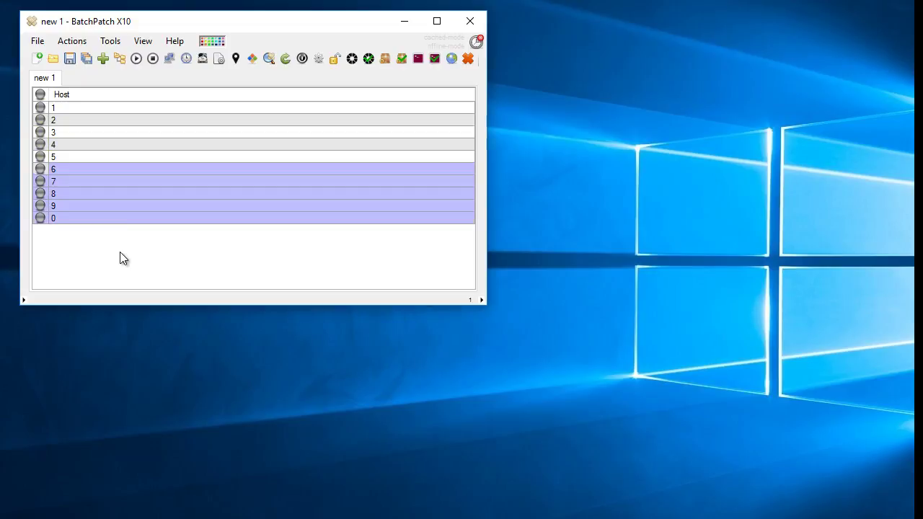
pyautogui.moveTo(84, 109); pyautogui.dragTo(93, 136)
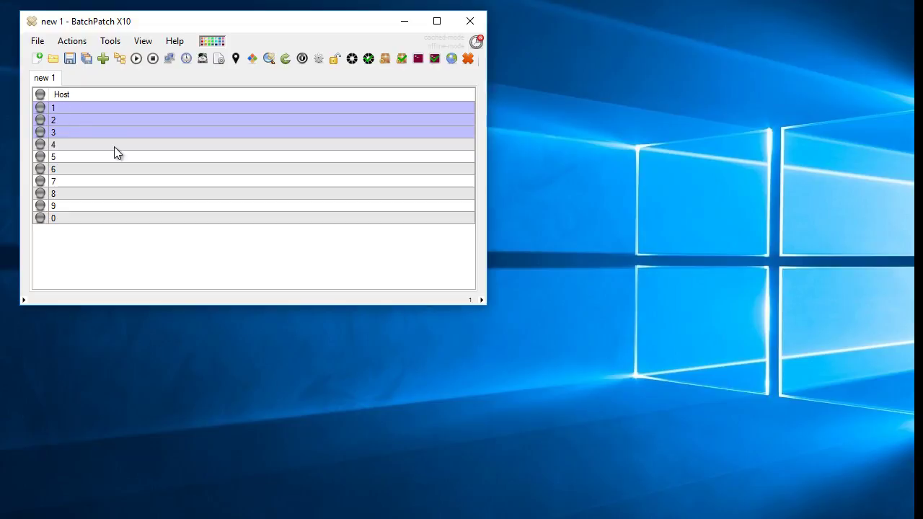
pyautogui.moveTo(114, 146); pyautogui.dragTo(115, 210)
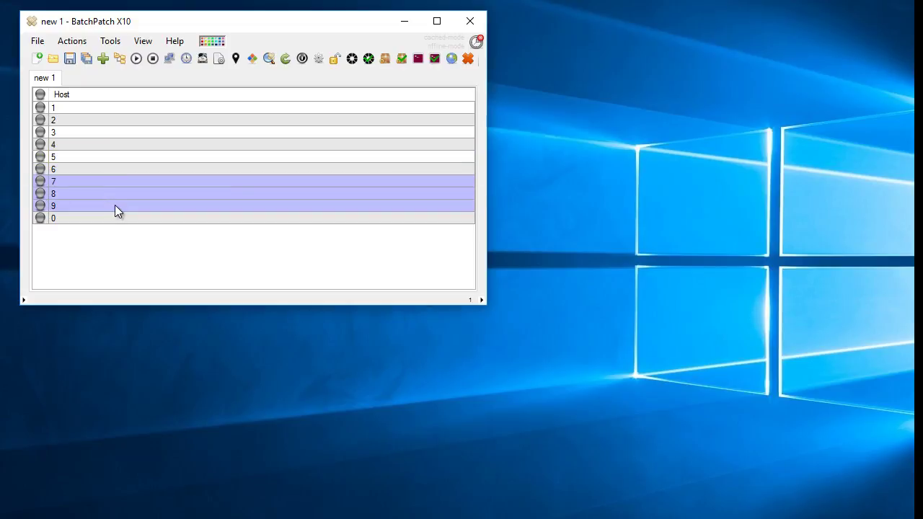
pyautogui.moveTo(113, 112); pyautogui.dragTo(109, 166)
pyautogui.moveTo(109, 131); pyautogui.dragTo(109, 111)
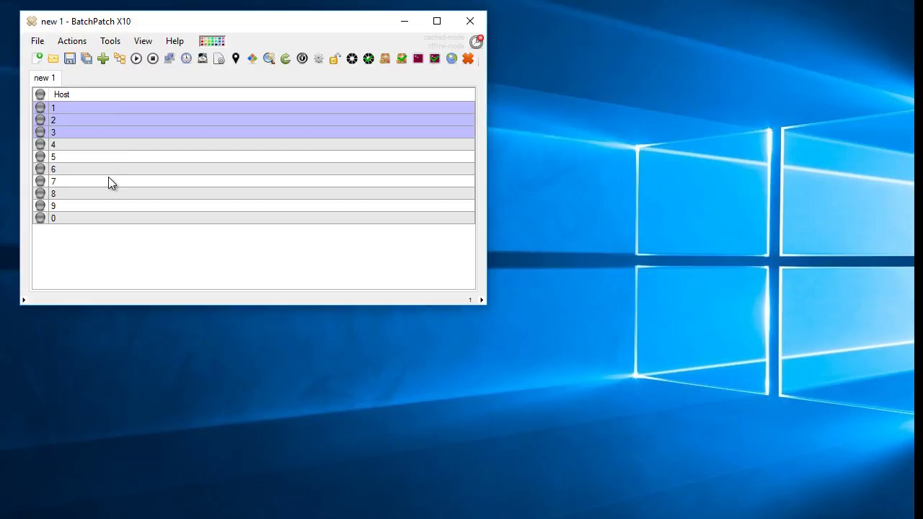
pyautogui.moveTo(109, 181); pyautogui.dragTo(108, 205)
pyautogui.moveTo(101, 144); pyautogui.dragTo(102, 169)
pyautogui.moveTo(141, 105); pyautogui.dragTo(146, 137)
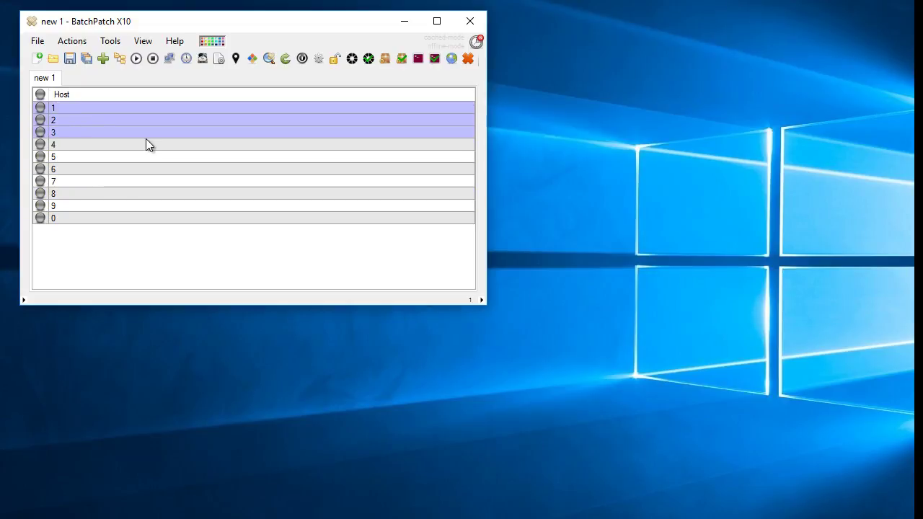
# Give hosts 1–3 a single 'Wait 1 minute' queue step and apply it without executing
pyautogui.click(351, 60)
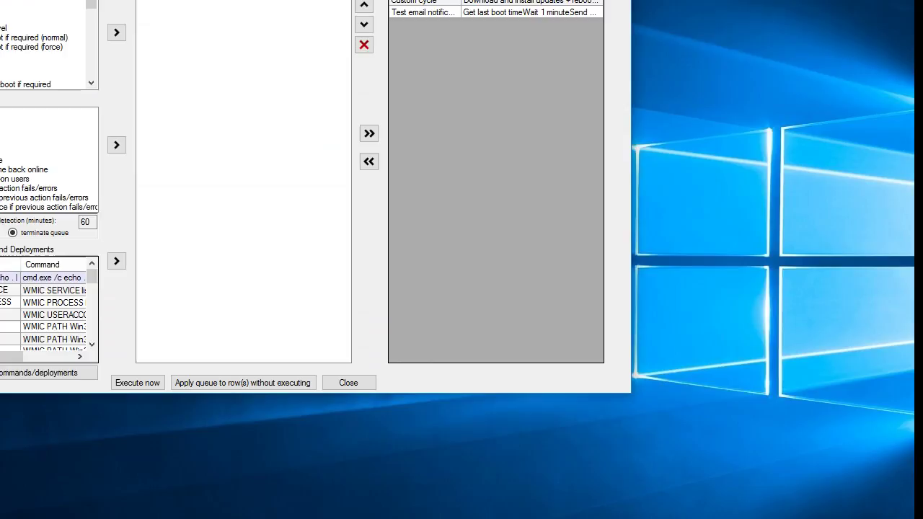
pyautogui.moveTo(298, 0); pyautogui.dragTo(531, 82)
pyautogui.moveTo(83, 132); pyautogui.dragTo(78, 106)
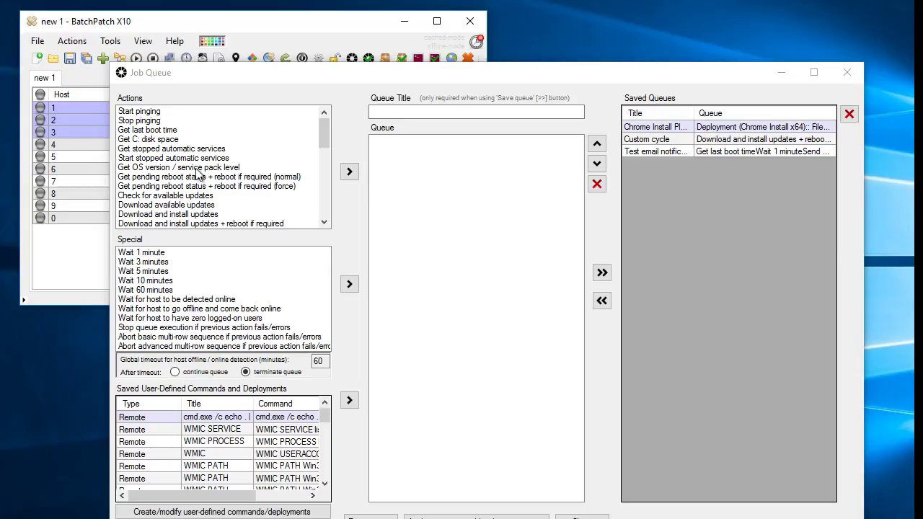
pyautogui.doubleClick(168, 253)
pyautogui.click(409, 143)
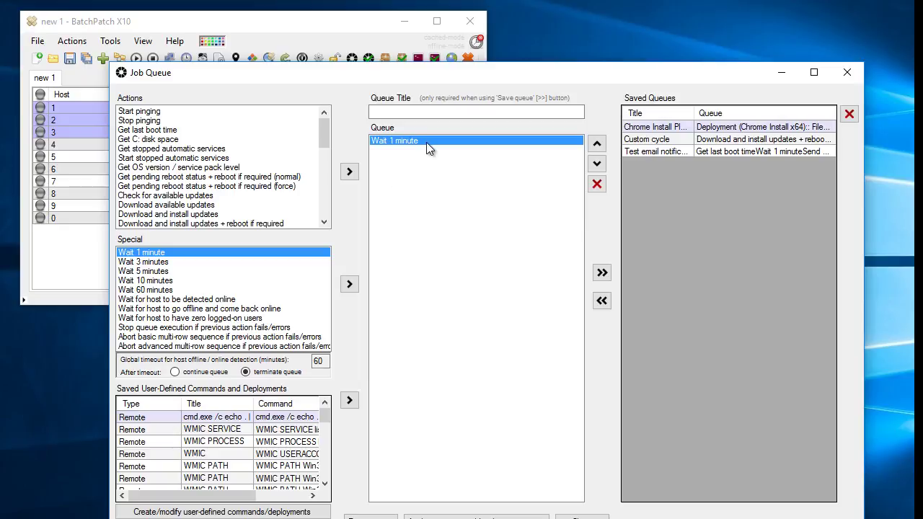
pyautogui.click(476, 516)
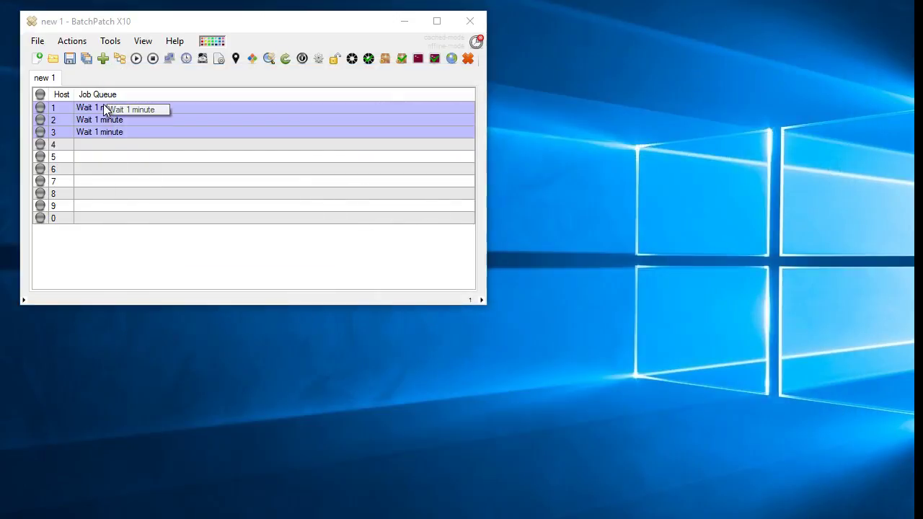
# Apply a 'Wait 1 minute' job queue to hosts 4–6 without running it
pyautogui.click(172, 135)
pyautogui.moveTo(119, 107); pyautogui.dragTo(117, 124)
pyautogui.click(117, 143)
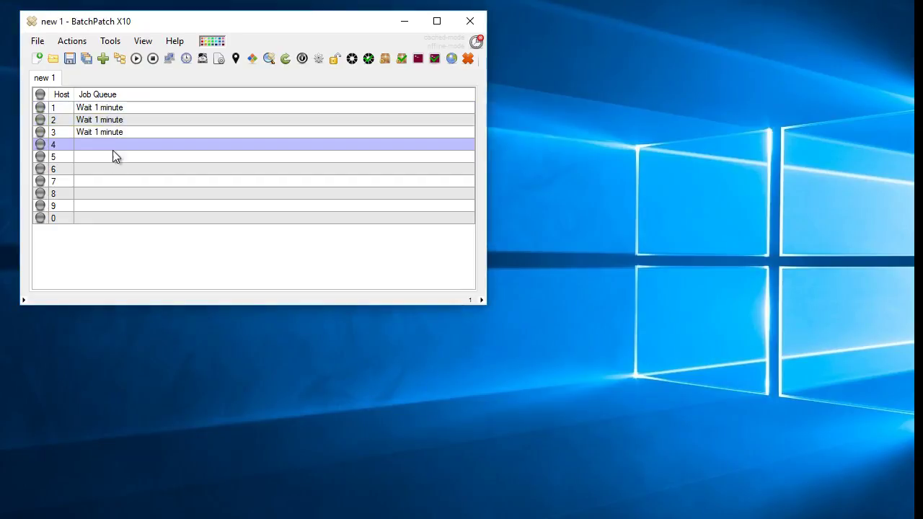
pyautogui.click(110, 168)
pyautogui.keyDown('shift'); pyautogui.click(109, 146); pyautogui.keyUp('shift')
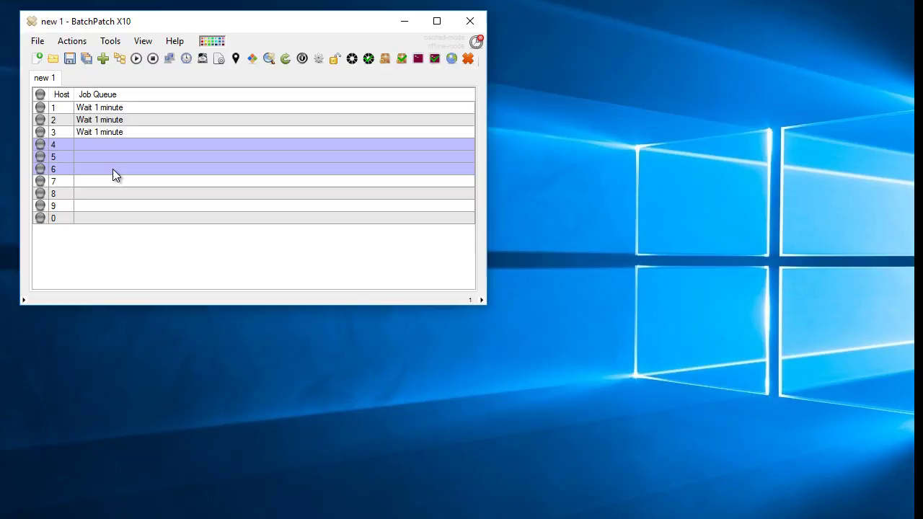
pyautogui.click(351, 61)
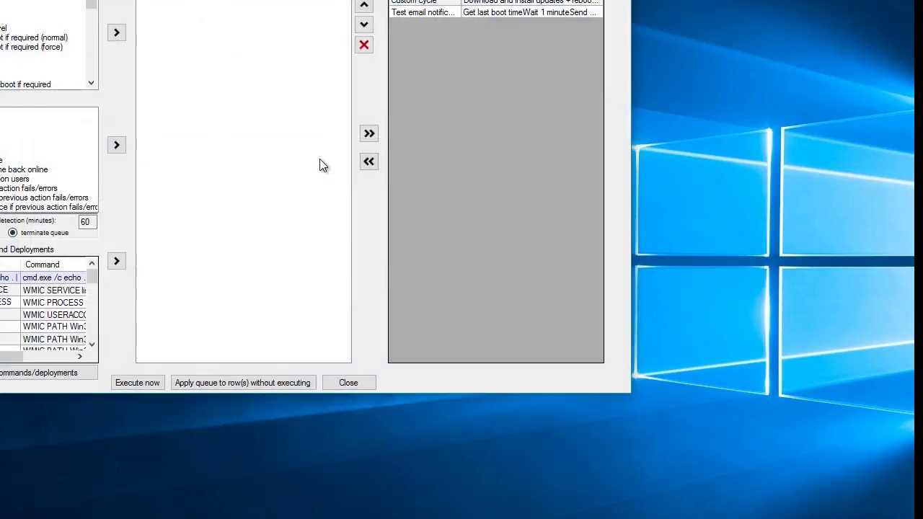
pyautogui.doubleClick(49, 113)
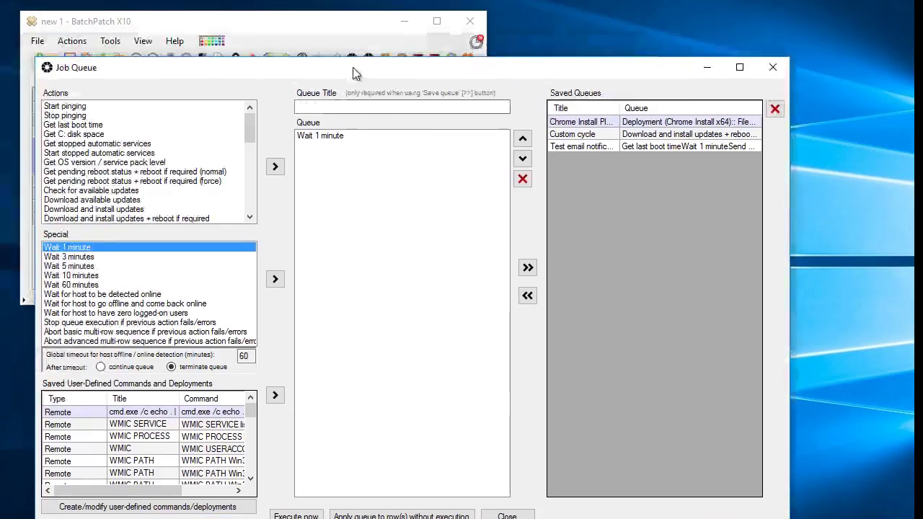
pyautogui.click(401, 516)
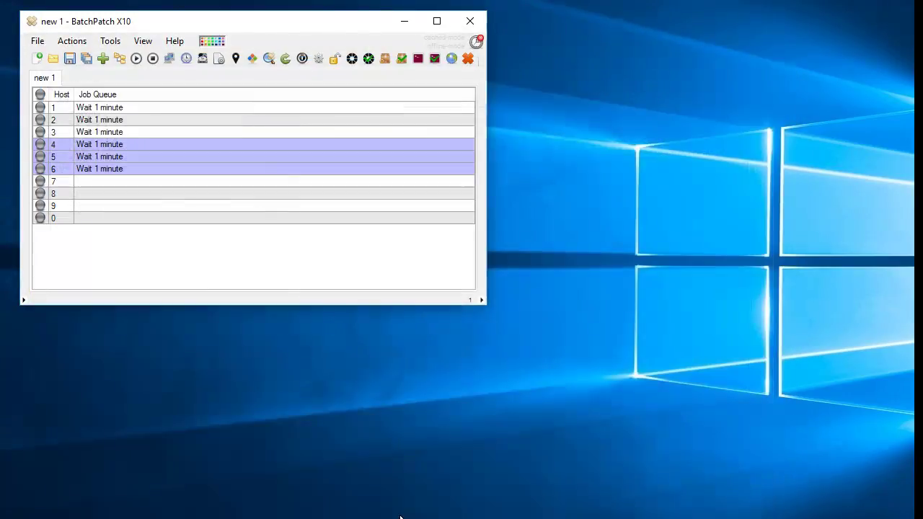
# Apply the same 'Wait 1 minute' job queue to hosts 7–9 without running it
pyautogui.moveTo(111, 185); pyautogui.dragTo(113, 210)
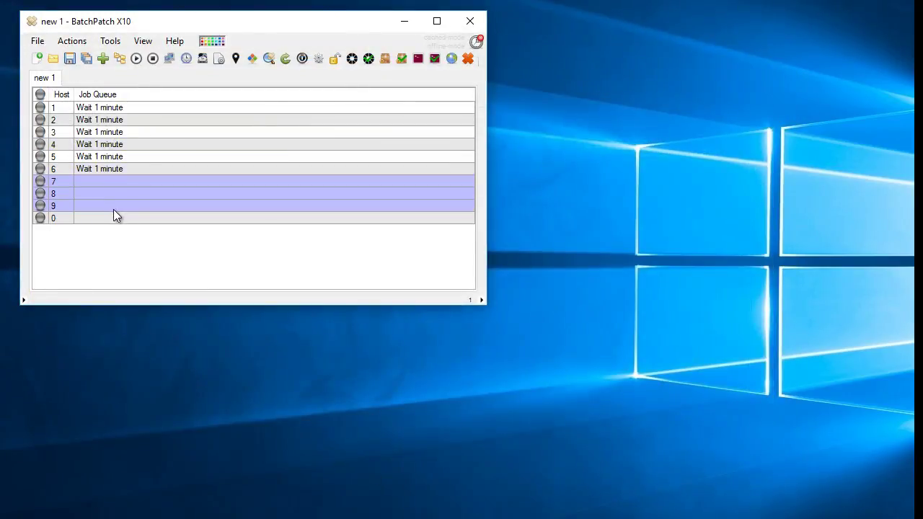
pyautogui.click(354, 60)
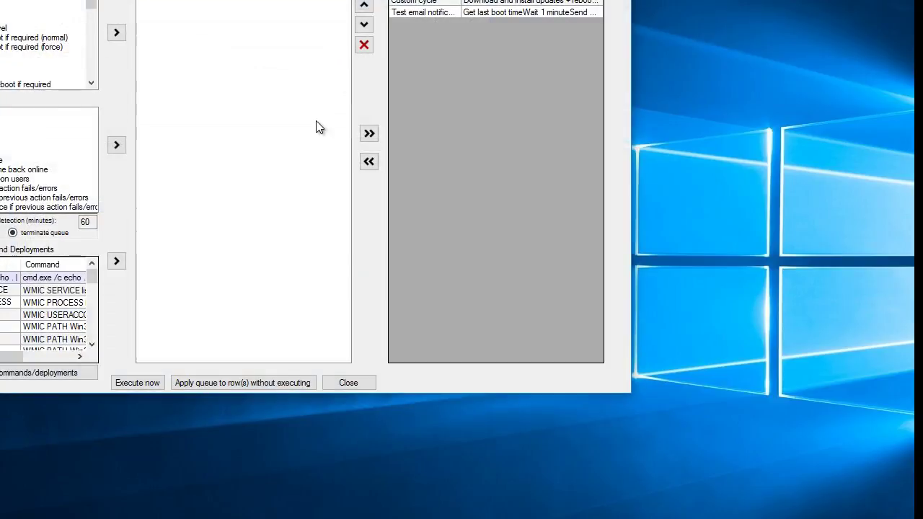
pyautogui.doubleClick(62, 113)
pyautogui.click(243, 383)
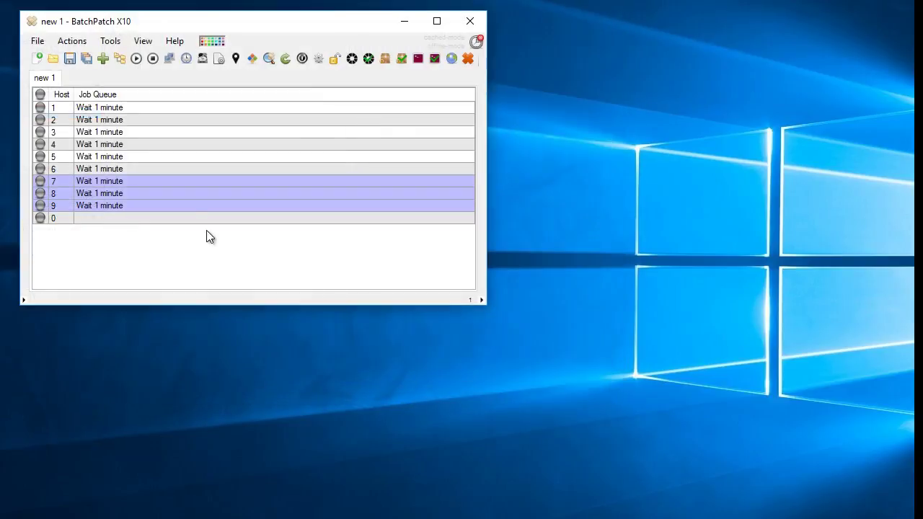
# Reselect hosts 1–3 as the first group of the sequence
pyautogui.moveTo(142, 113); pyautogui.dragTo(119, 182)
pyautogui.click(141, 134)
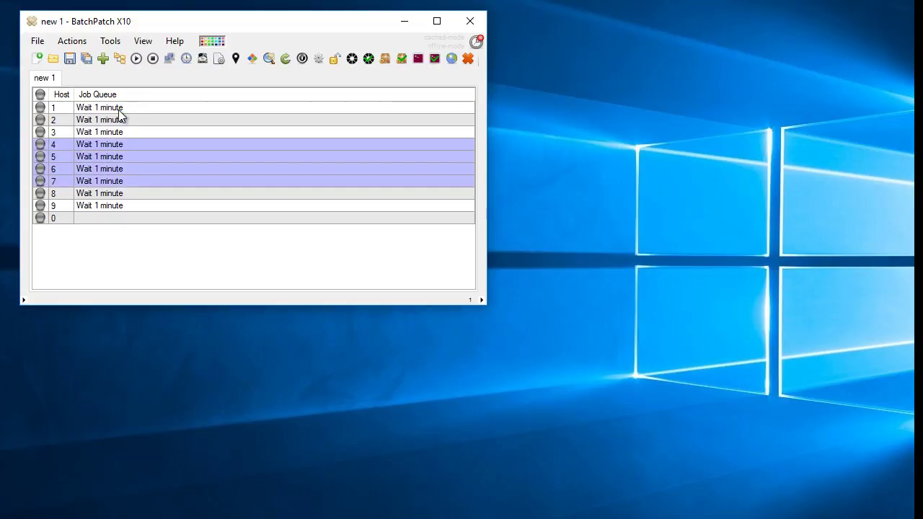
pyautogui.moveTo(118, 108); pyautogui.dragTo(121, 137)
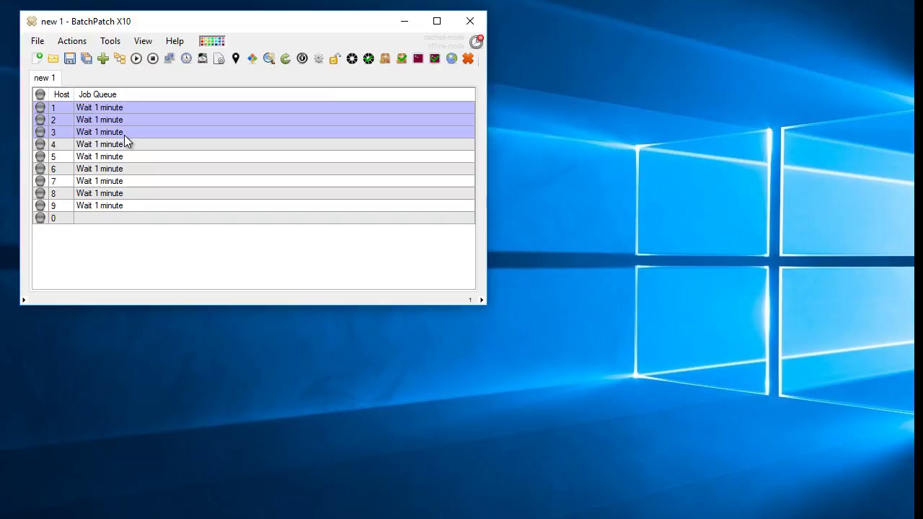
pyautogui.click(125, 141)
pyautogui.click(127, 133)
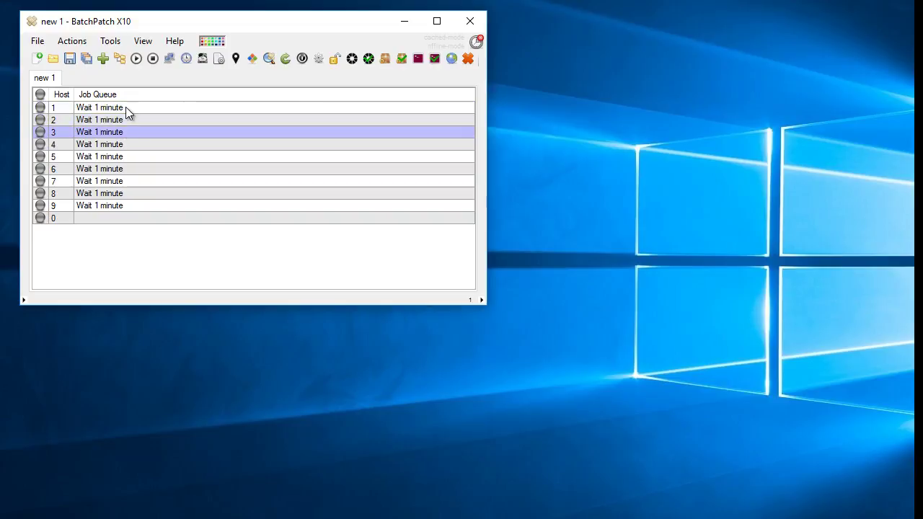
pyautogui.moveTo(125, 107); pyautogui.dragTo(129, 203)
pyautogui.click(127, 142)
pyautogui.click(127, 112)
pyautogui.click(129, 204)
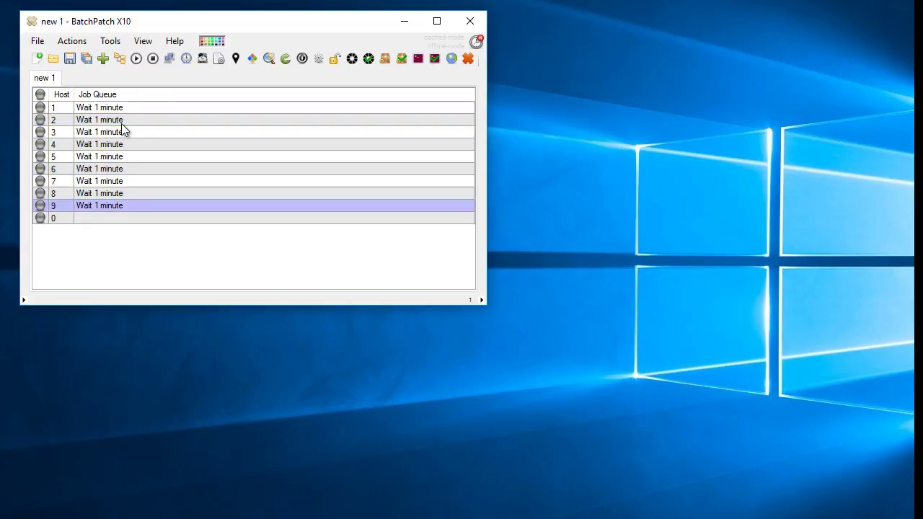
pyautogui.moveTo(121, 109); pyautogui.dragTo(120, 131)
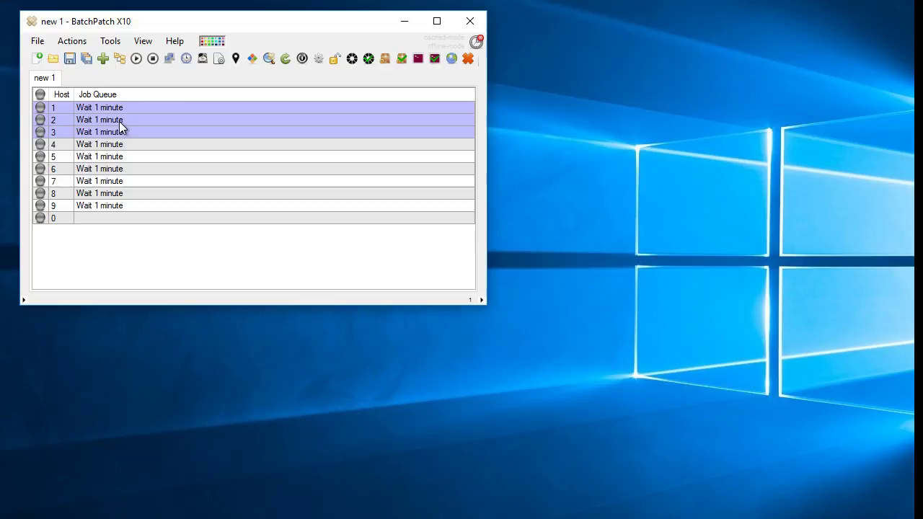
# Bring up the advanced multi-row queue sequence settings and place them below the host list
pyautogui.click(72, 41)
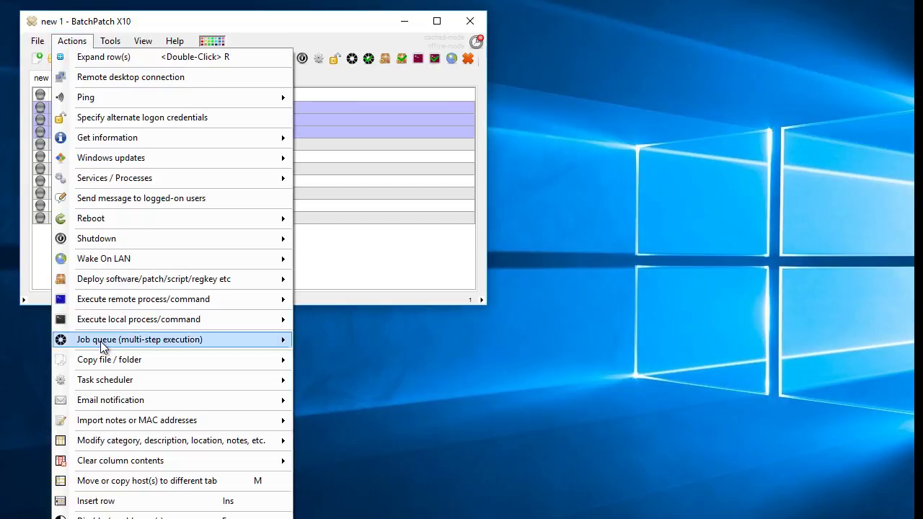
pyautogui.moveTo(129, 339)
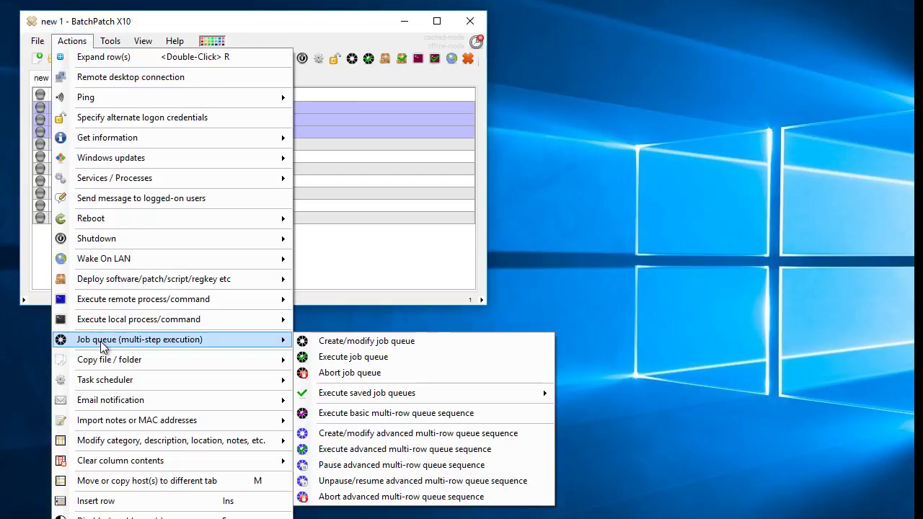
pyautogui.click(528, 435)
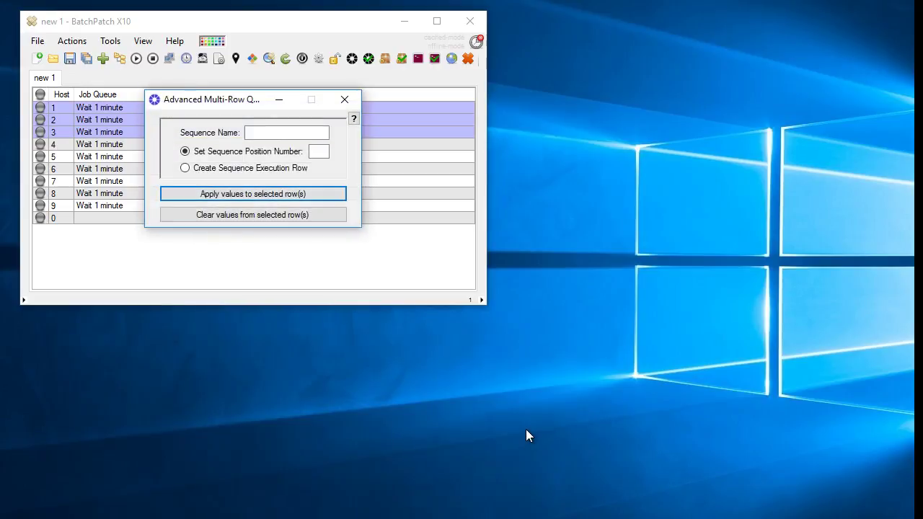
pyautogui.moveTo(220, 101); pyautogui.dragTo(226, 196)
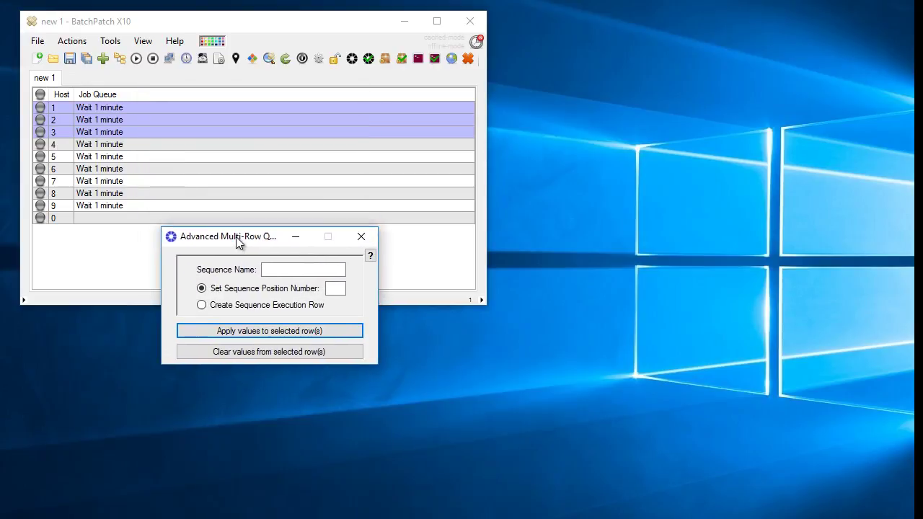
pyautogui.moveTo(236, 236); pyautogui.dragTo(242, 239)
# Name the sequence MySequence, set position 1, and apply it to hosts 1–3
pyautogui.click(288, 270)
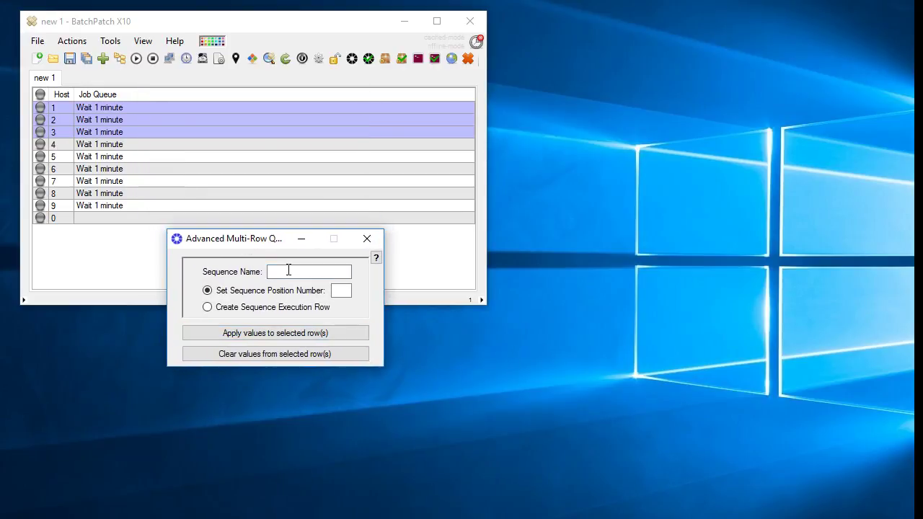
pyautogui.write('MySequence')
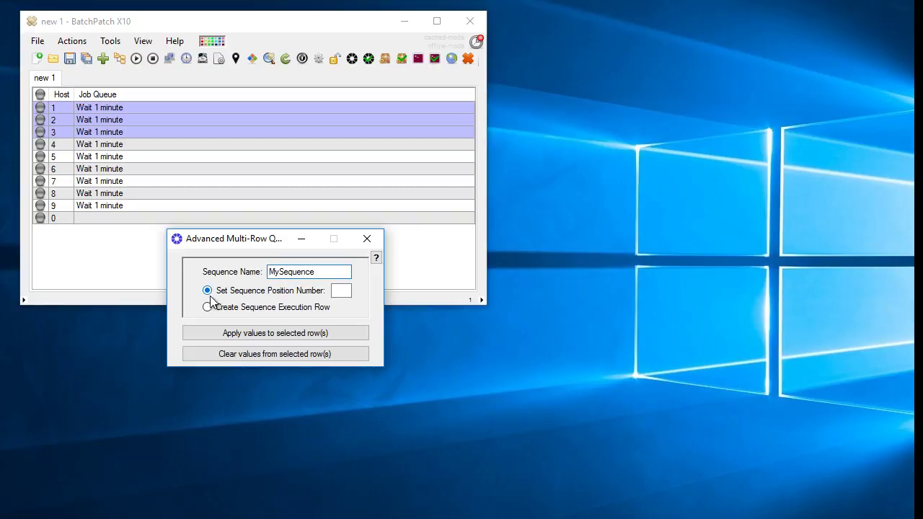
pyautogui.click(342, 291)
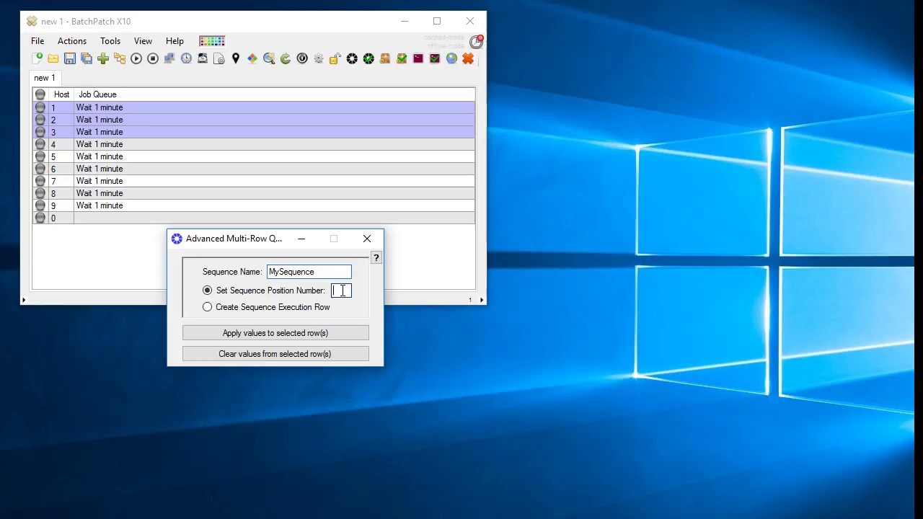
pyautogui.write('1')
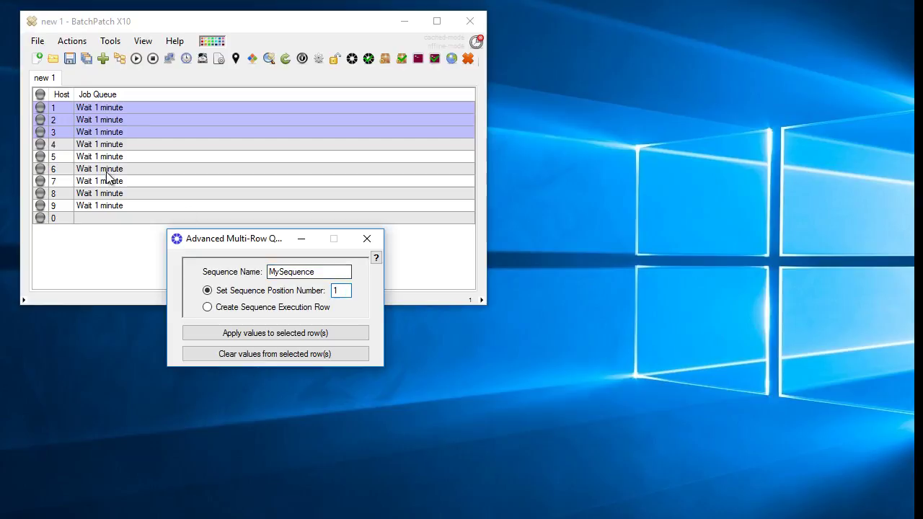
pyautogui.click(101, 119)
pyautogui.moveTo(99, 108); pyautogui.dragTo(93, 133)
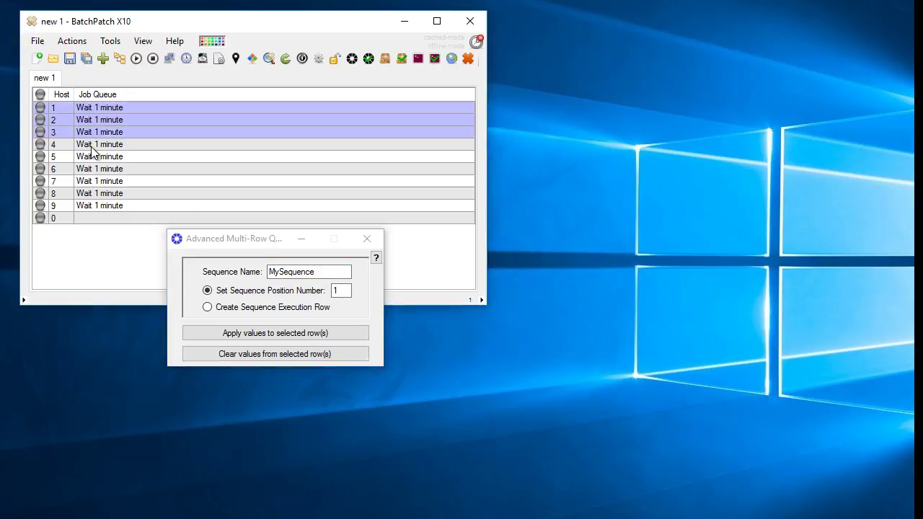
pyautogui.click(277, 328)
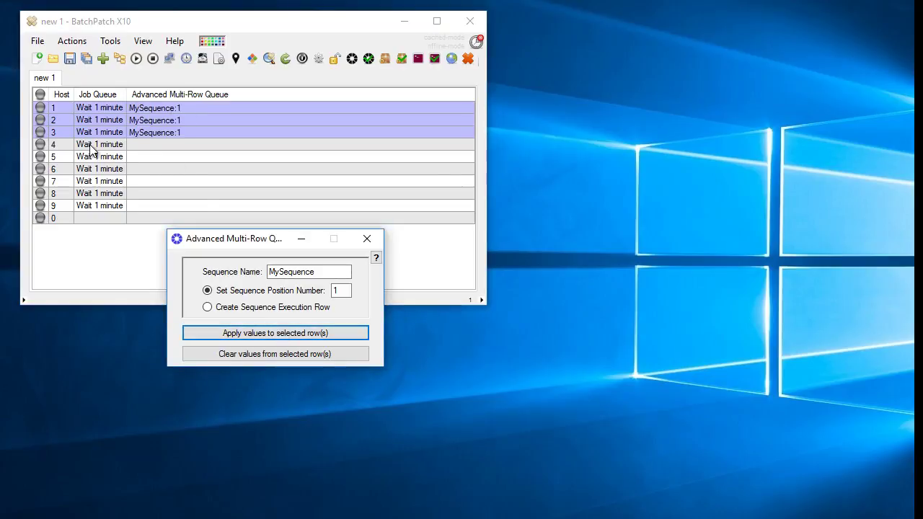
# Assign hosts 4–6 to MySequence position 2
pyautogui.moveTo(93, 146); pyautogui.dragTo(92, 170)
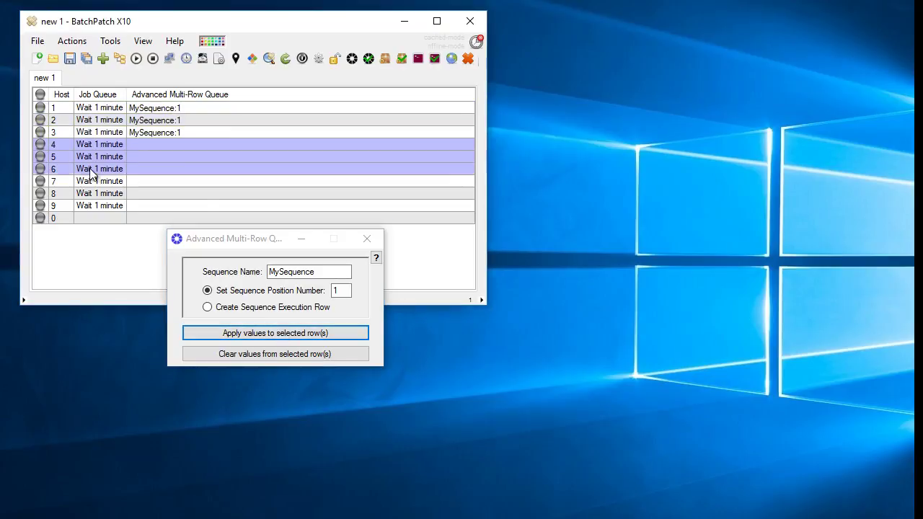
pyautogui.doubleClick(336, 290)
pyautogui.write('2')
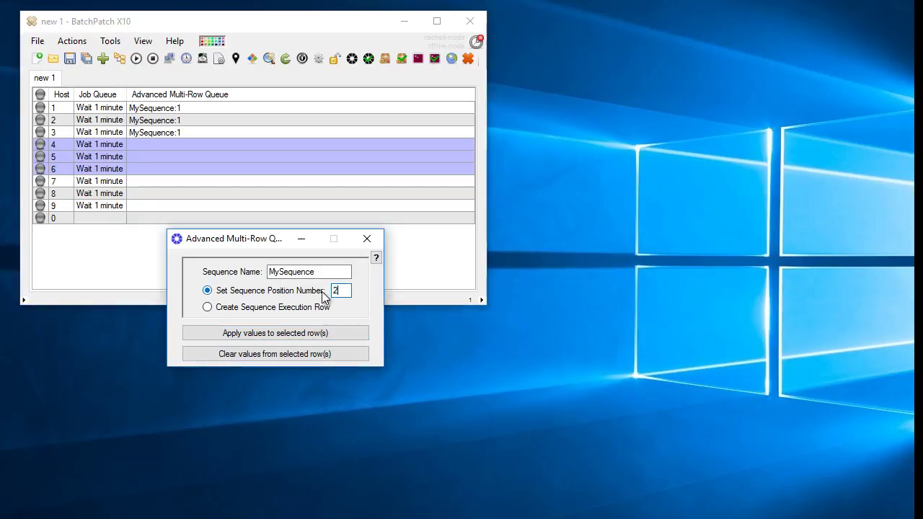
pyautogui.click(320, 332)
# Assign hosts 7–9 to MySequence position 3
pyautogui.moveTo(132, 186); pyautogui.dragTo(134, 203)
pyautogui.doubleClick(337, 289)
pyautogui.write('3')
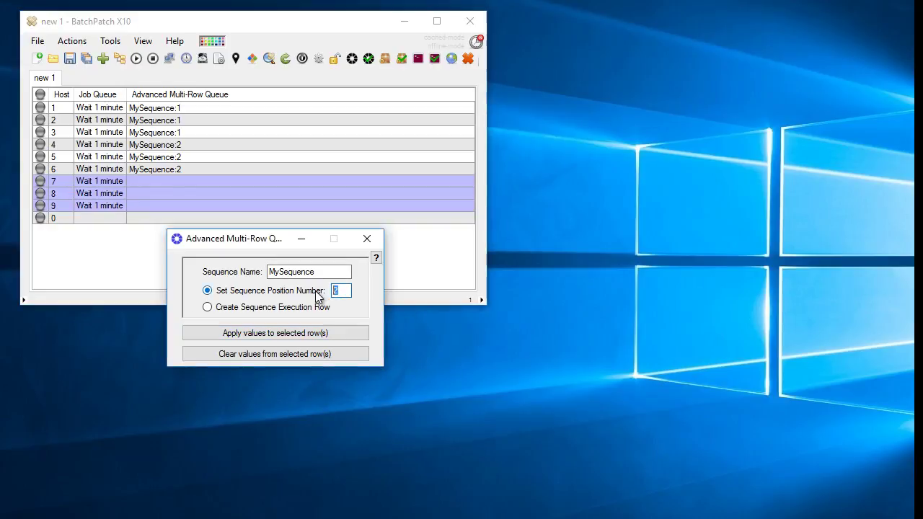
pyautogui.click(315, 329)
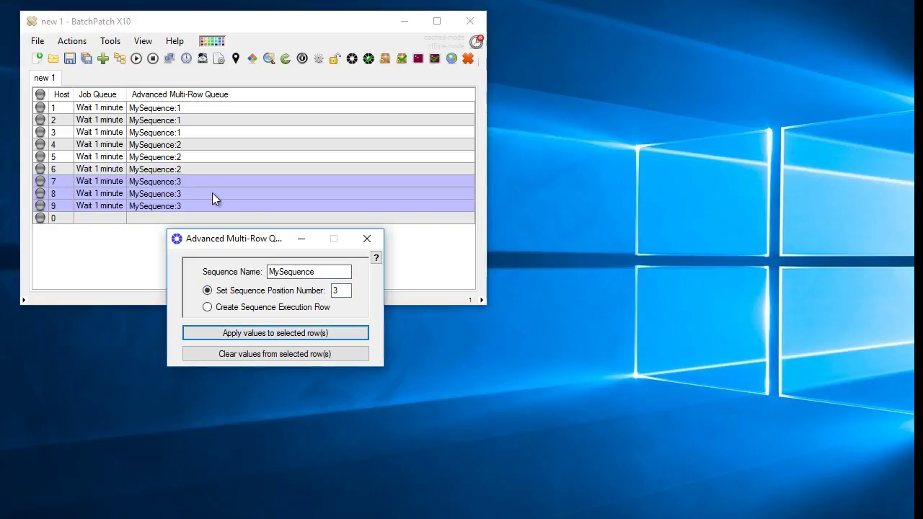
# Review the sequence groups by selecting hosts 1–3, 4–6 and 7–9 in turn
pyautogui.moveTo(185, 107); pyautogui.dragTo(186, 208)
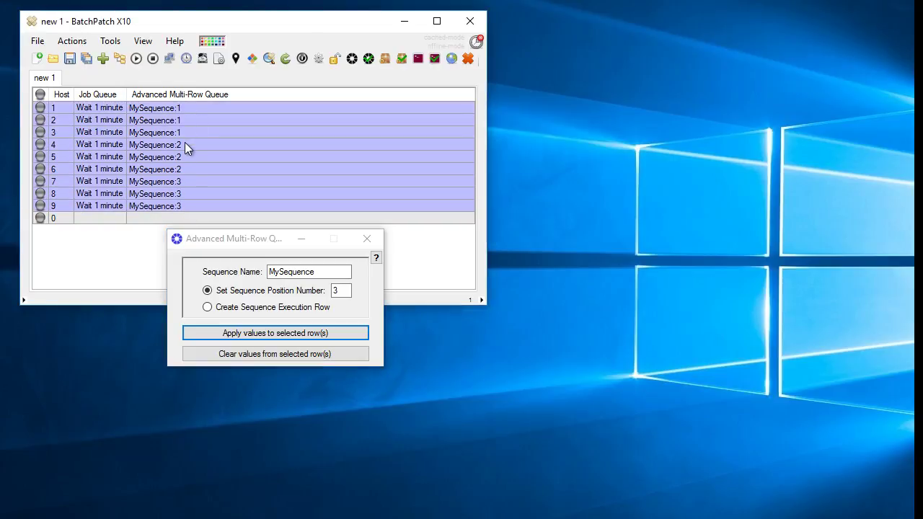
pyautogui.moveTo(160, 134); pyautogui.dragTo(159, 108)
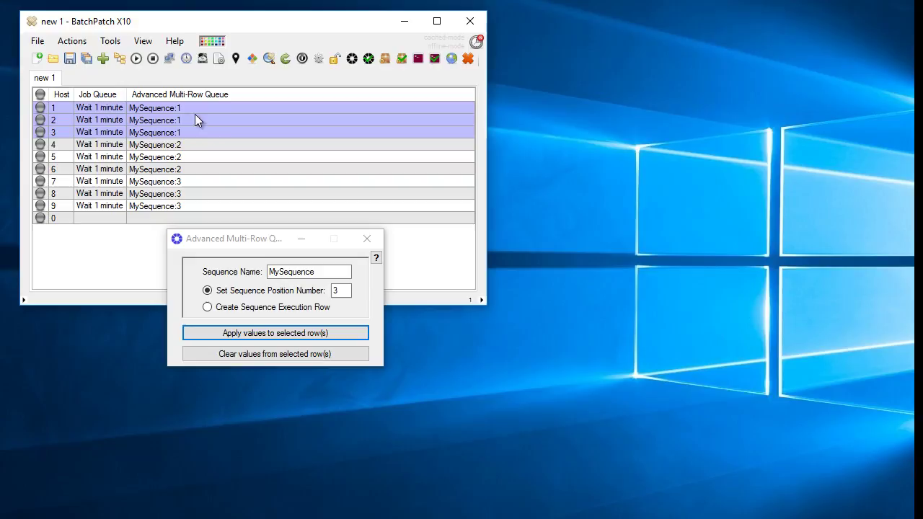
pyautogui.click(194, 120)
pyautogui.keyDown('shift'); pyautogui.click(191, 128); pyautogui.keyUp('shift')
pyautogui.click(185, 121)
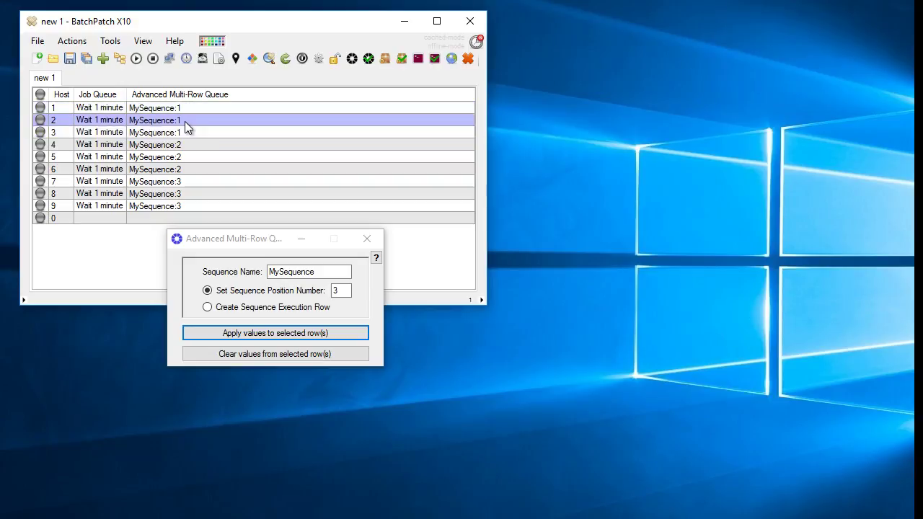
pyautogui.moveTo(184, 107); pyautogui.dragTo(184, 131)
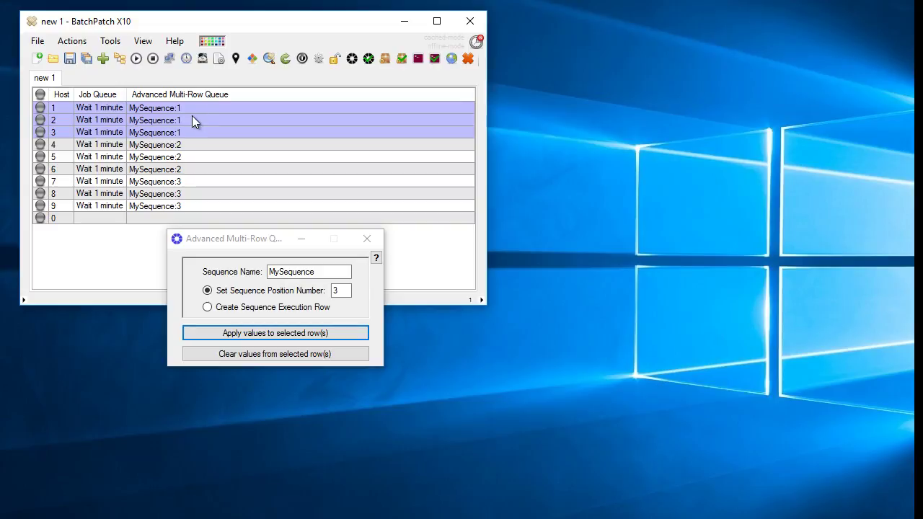
pyautogui.moveTo(189, 143); pyautogui.dragTo(189, 168)
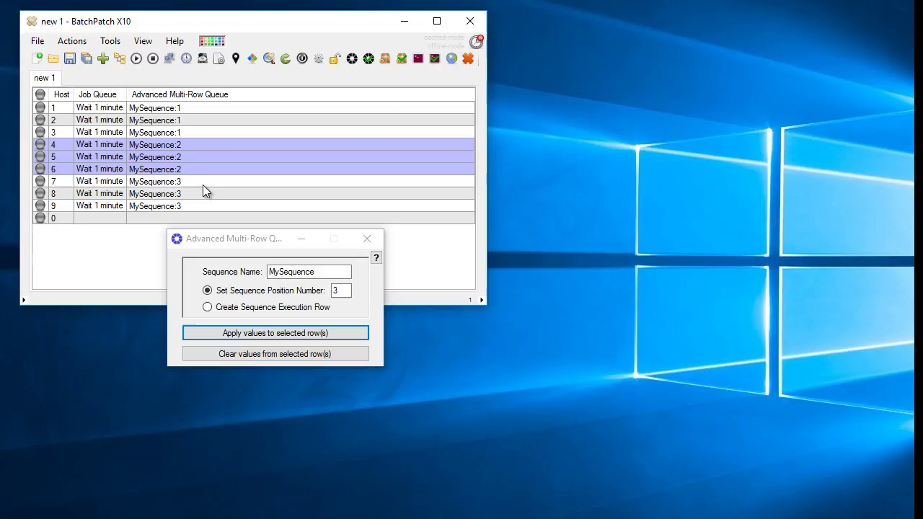
pyautogui.click(192, 181)
pyautogui.click(189, 193)
pyautogui.moveTo(187, 182); pyautogui.dragTo(191, 206)
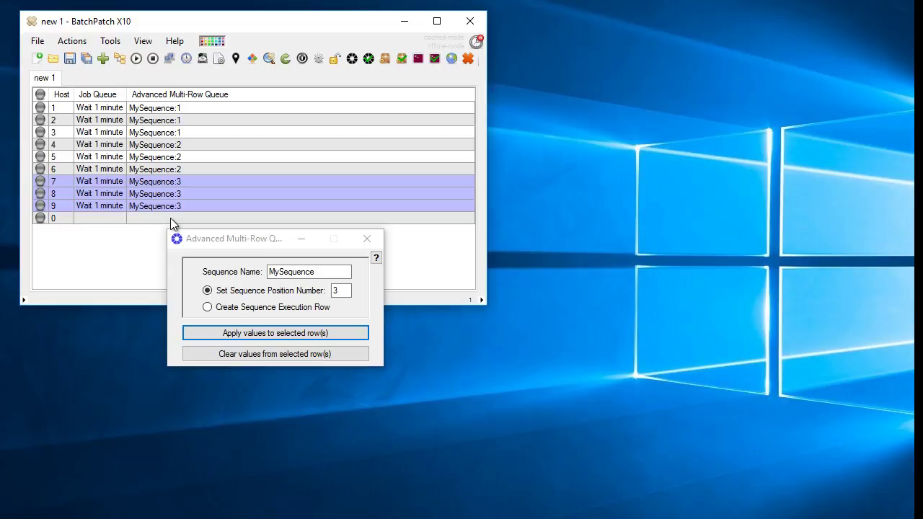
# Set host row 0 as 'MySequence:ExecutionRow' and close the sequence settings window
pyautogui.click(170, 218)
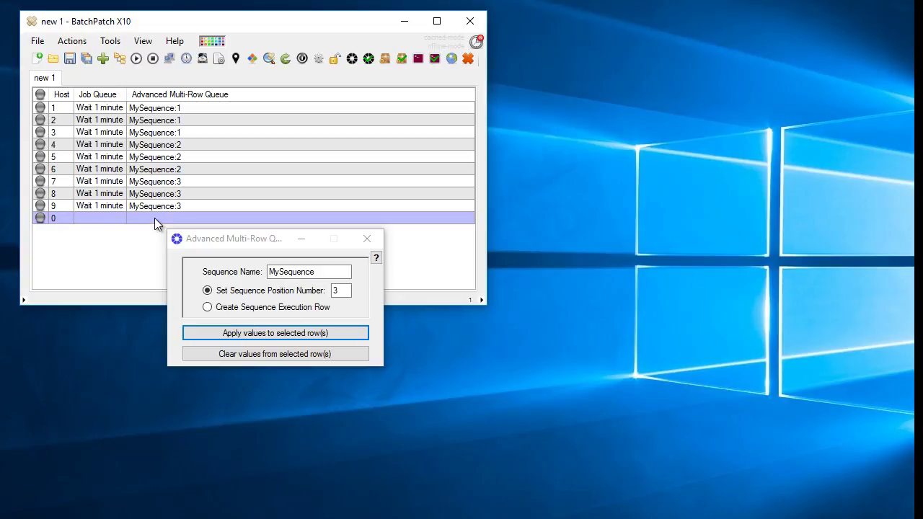
pyautogui.click(207, 307)
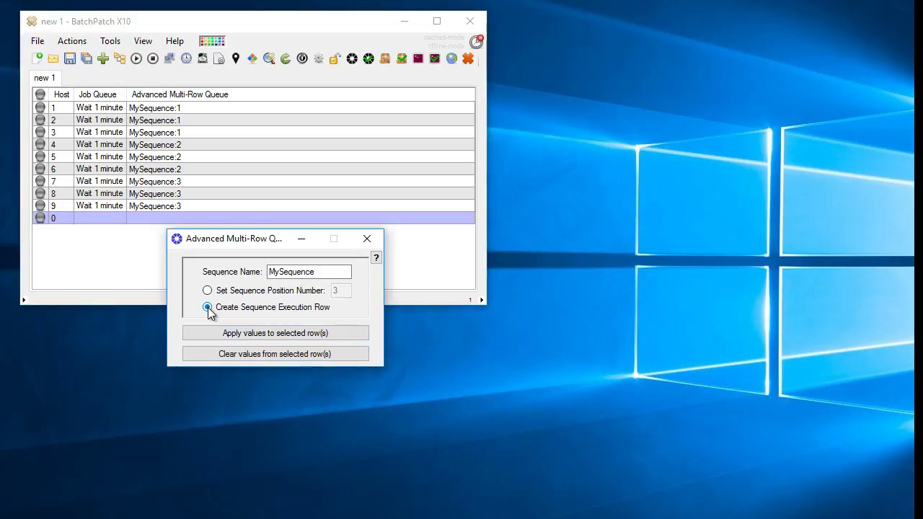
pyautogui.click(279, 335)
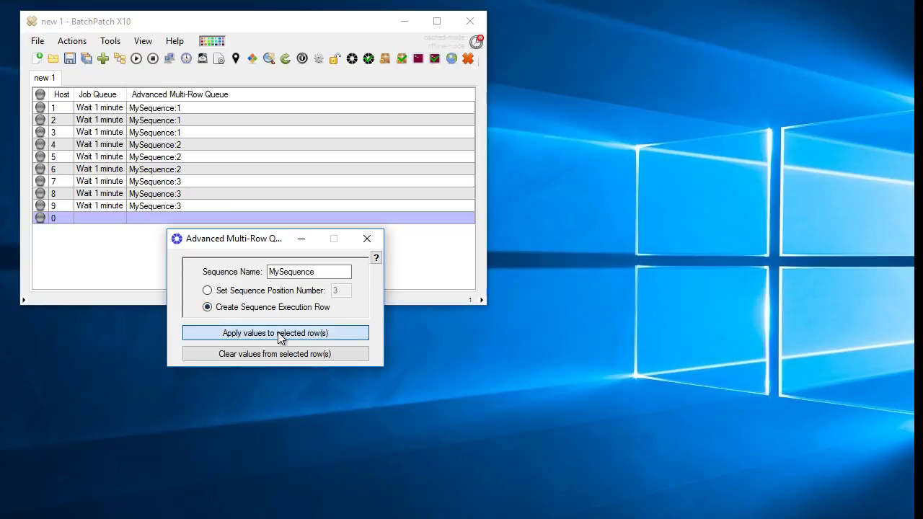
pyautogui.click(372, 239)
pyautogui.moveTo(156, 110); pyautogui.dragTo(156, 212)
pyautogui.click(167, 243)
pyautogui.click(158, 109)
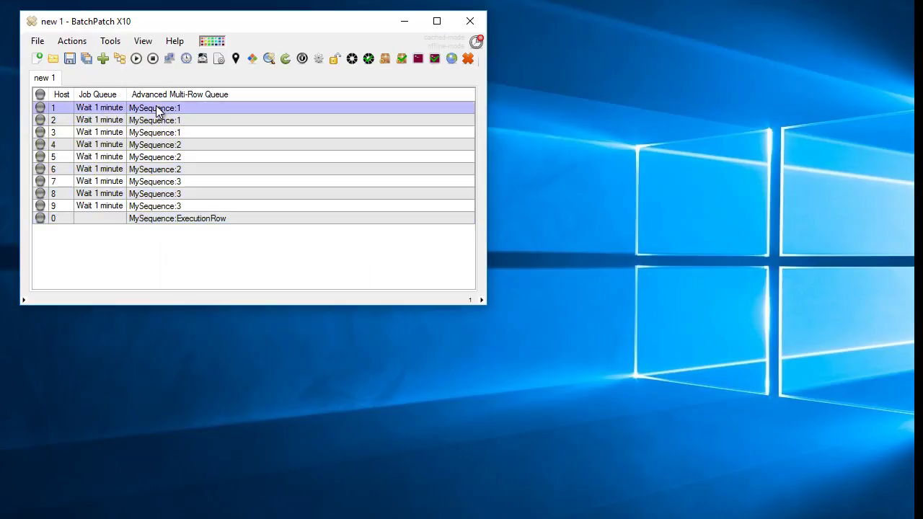
pyautogui.click(196, 122)
pyautogui.keyDown('shift'); pyautogui.click(195, 119); pyautogui.keyUp('shift')
pyautogui.keyDown('shift'); pyautogui.click(194, 132); pyautogui.keyUp('shift')
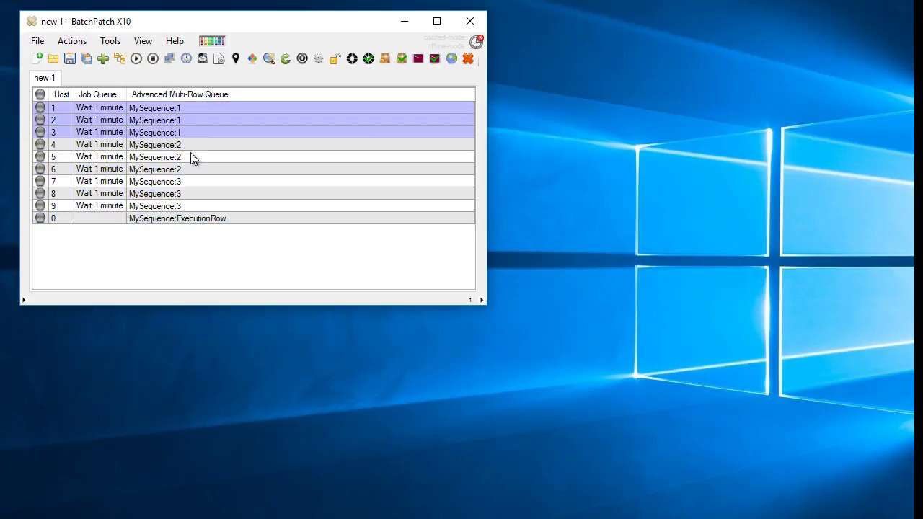
pyautogui.click(190, 145)
pyautogui.keyDown('shift'); pyautogui.click(191, 168); pyautogui.keyUp('shift')
pyautogui.click(189, 181)
pyautogui.keyDown('shift'); pyautogui.click(191, 207); pyautogui.keyUp('shift')
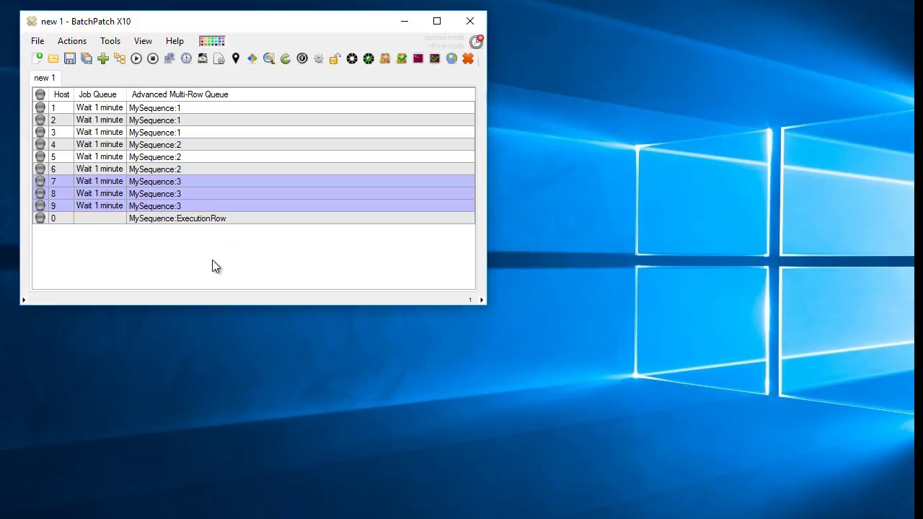
pyautogui.moveTo(181, 110); pyautogui.dragTo(196, 233)
pyautogui.click(233, 229)
pyautogui.click(229, 220)
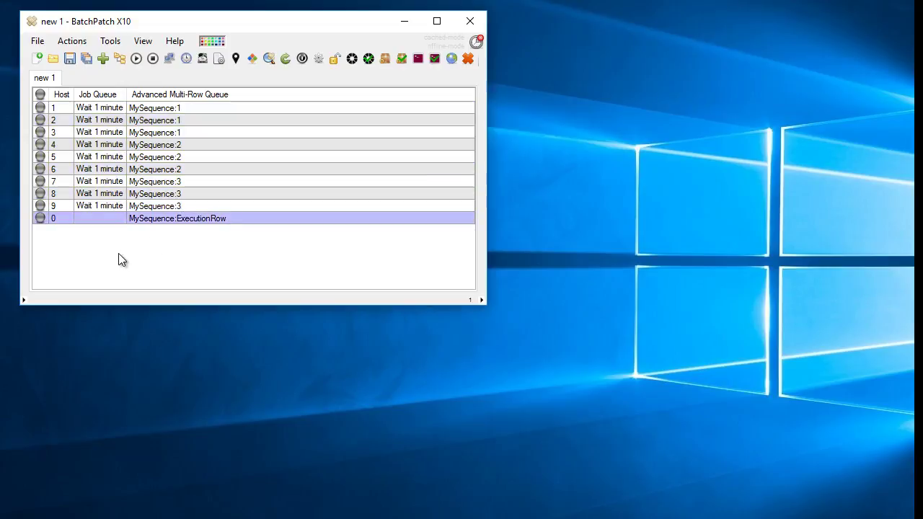
# Look through the execution row's context menu and the View options
pyautogui.rightClick(227, 218)
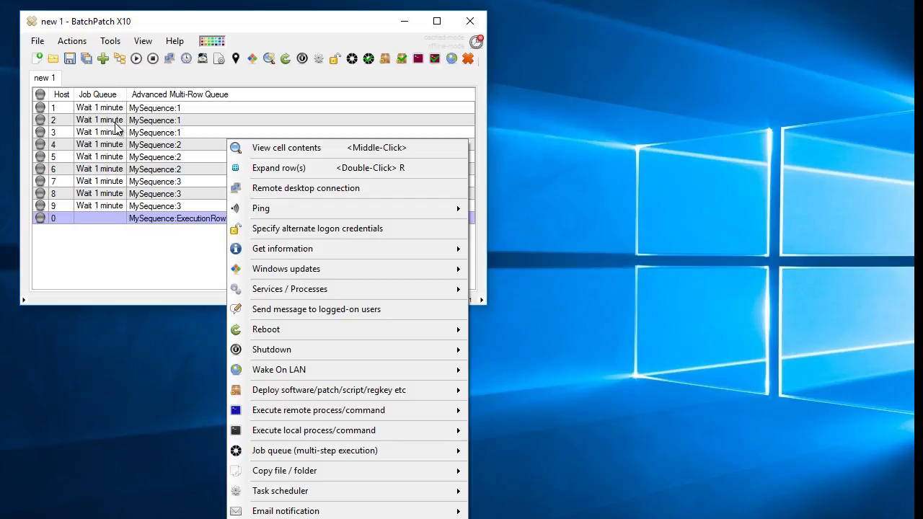
pyautogui.click(72, 41)
pyautogui.click(72, 41)
pyautogui.click(142, 41)
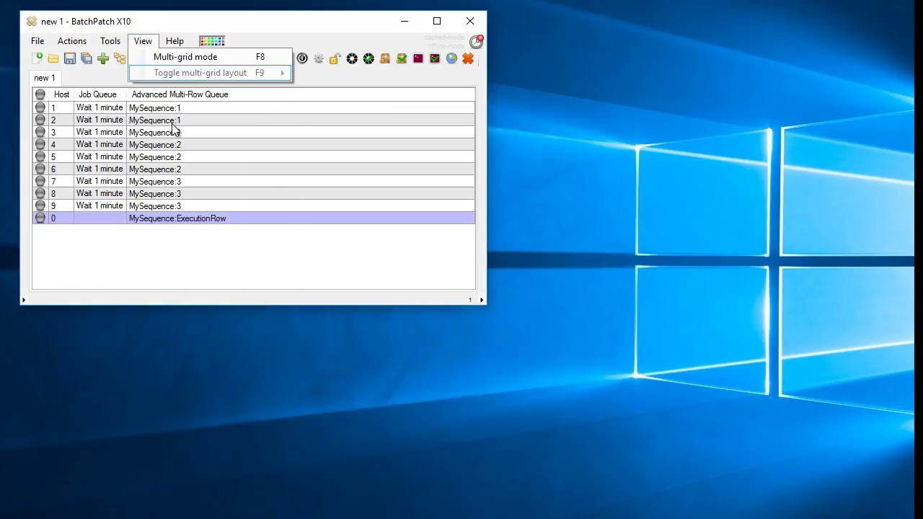
pyautogui.click(172, 223)
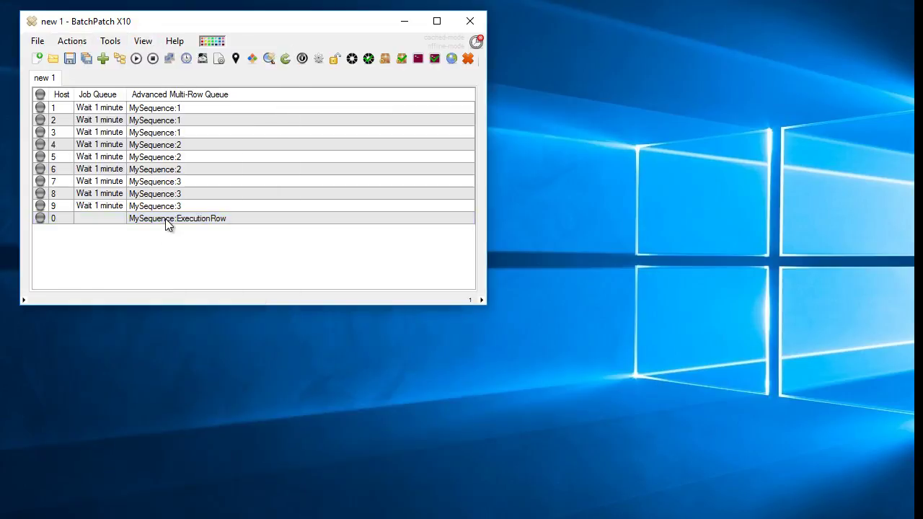
# Execute the advanced multi-row queue sequence from row 0 and confirm the action
pyautogui.click(61, 39)
pyautogui.moveTo(197, 342)
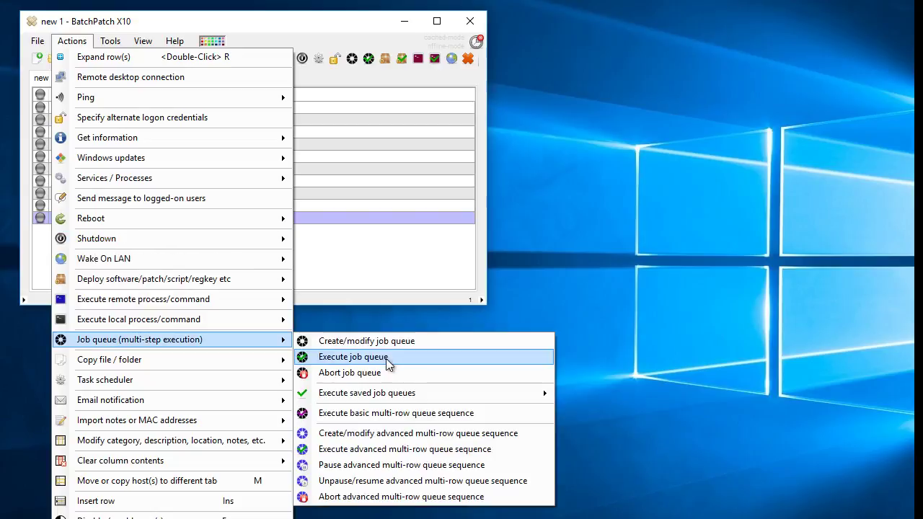
pyautogui.click(500, 448)
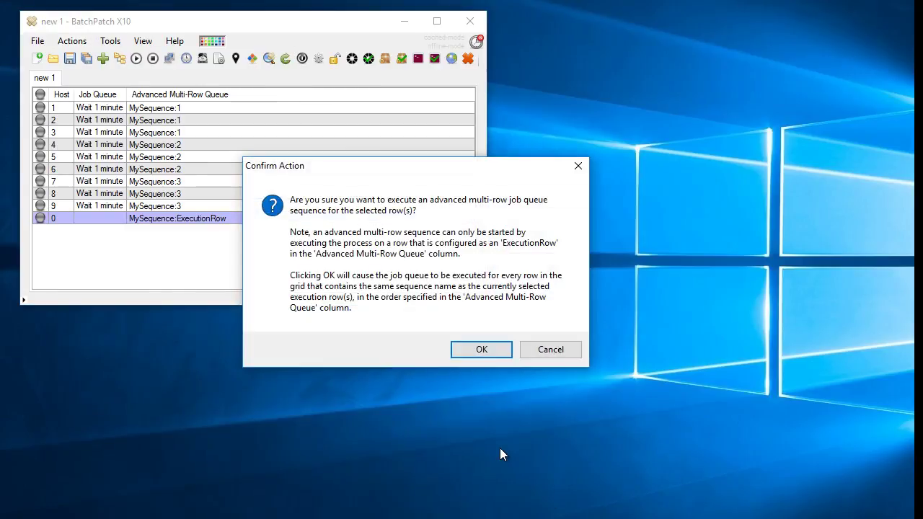
pyautogui.click(495, 352)
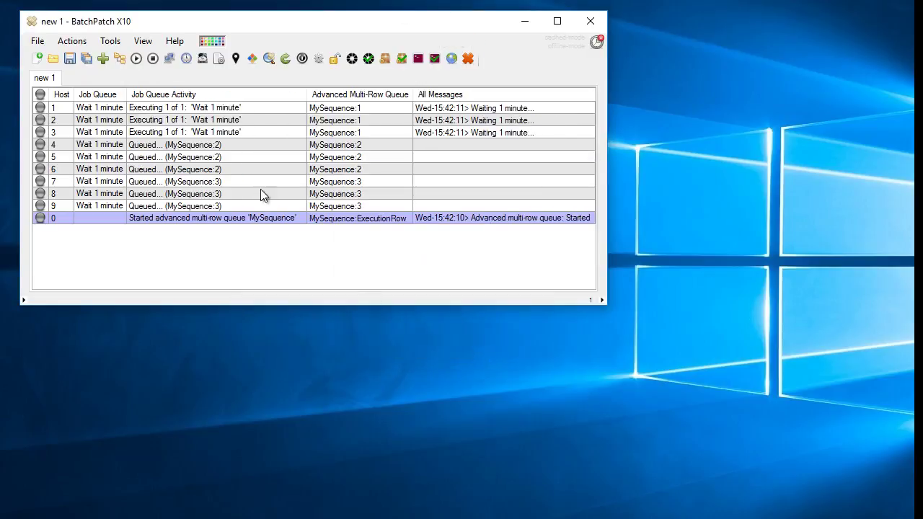
# Watch hosts 1–3 finish 'Wait 1 minute' while checking groups 4–6 and 7–9
pyautogui.moveTo(357, 112); pyautogui.dragTo(371, 136)
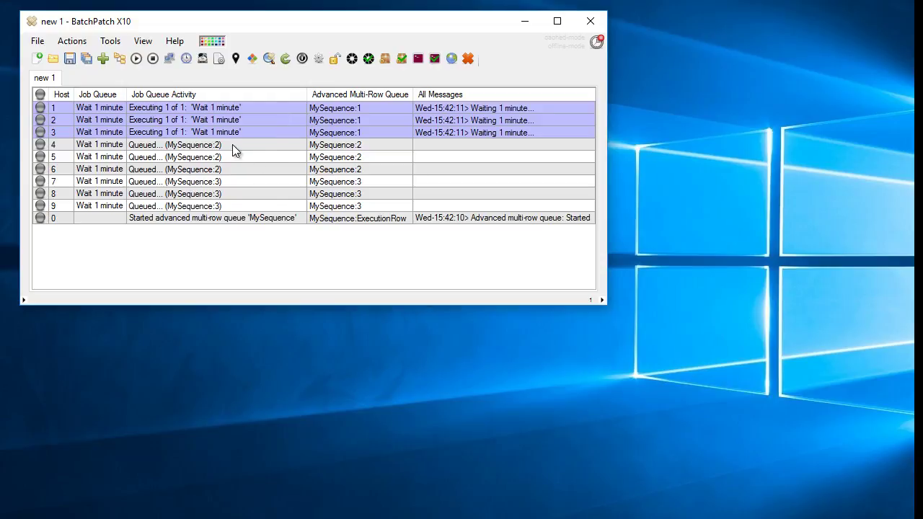
pyautogui.moveTo(232, 144); pyautogui.dragTo(234, 166)
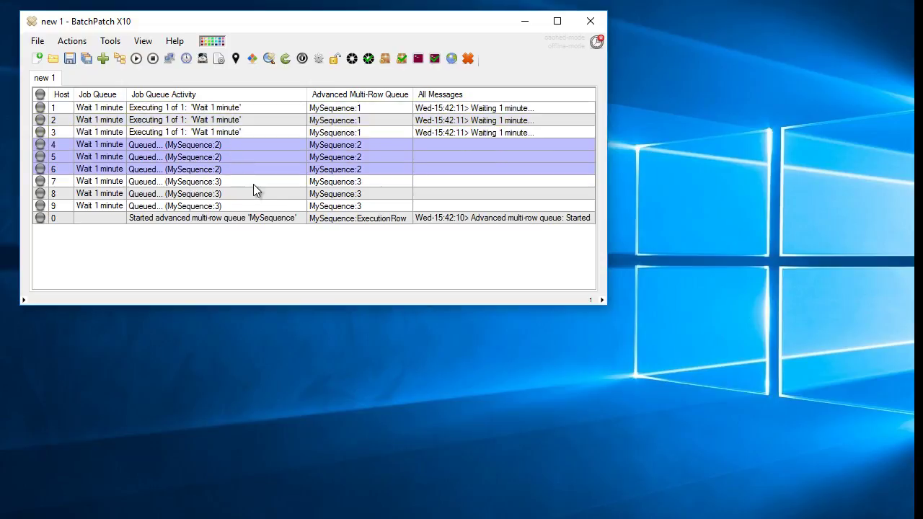
pyautogui.moveTo(258, 135); pyautogui.dragTo(261, 111)
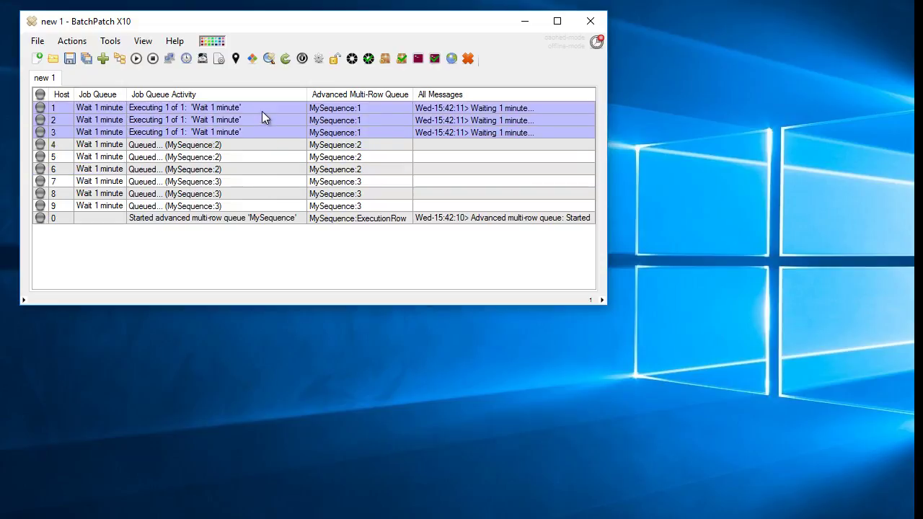
pyautogui.click(246, 144)
pyautogui.moveTo(246, 144); pyautogui.dragTo(245, 167)
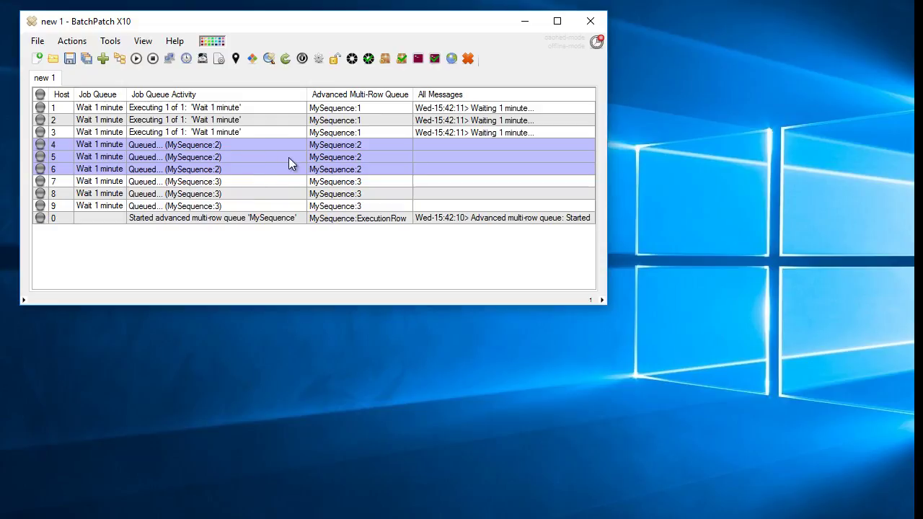
pyautogui.moveTo(253, 184); pyautogui.dragTo(251, 205)
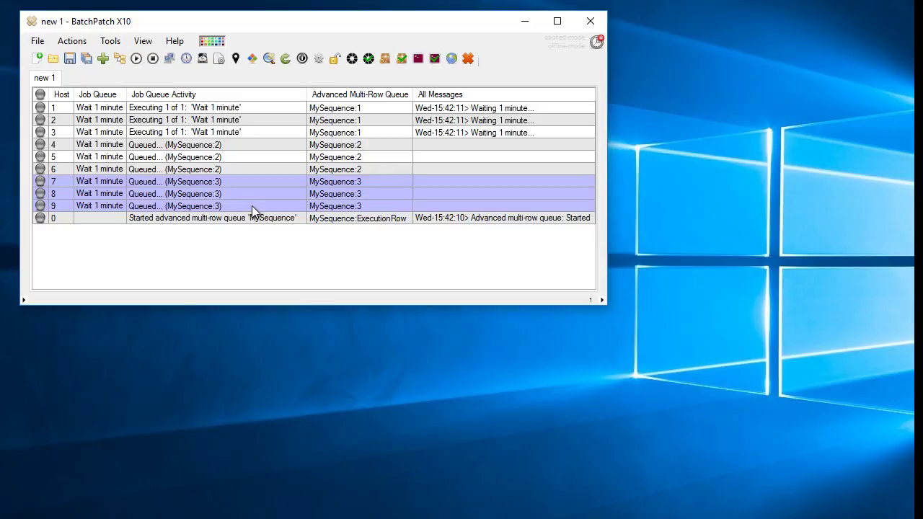
pyautogui.click(262, 193)
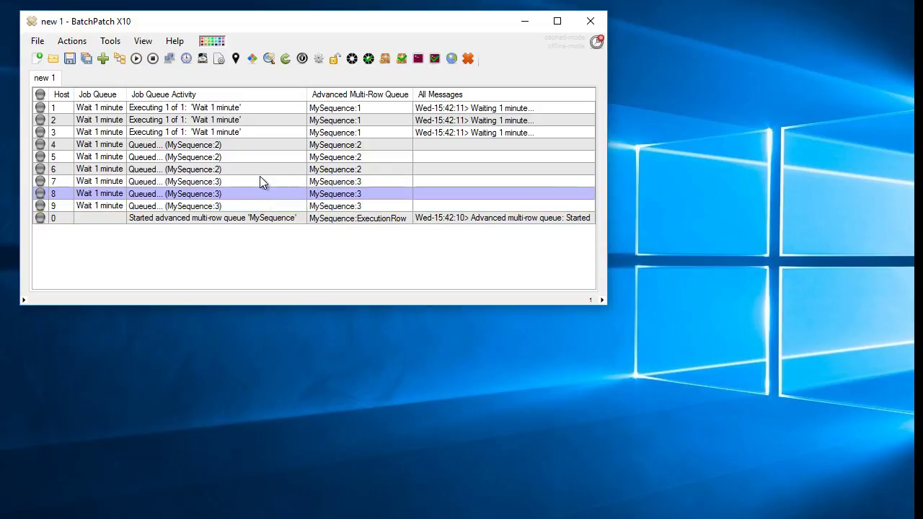
pyautogui.click(259, 181)
pyautogui.click(259, 205)
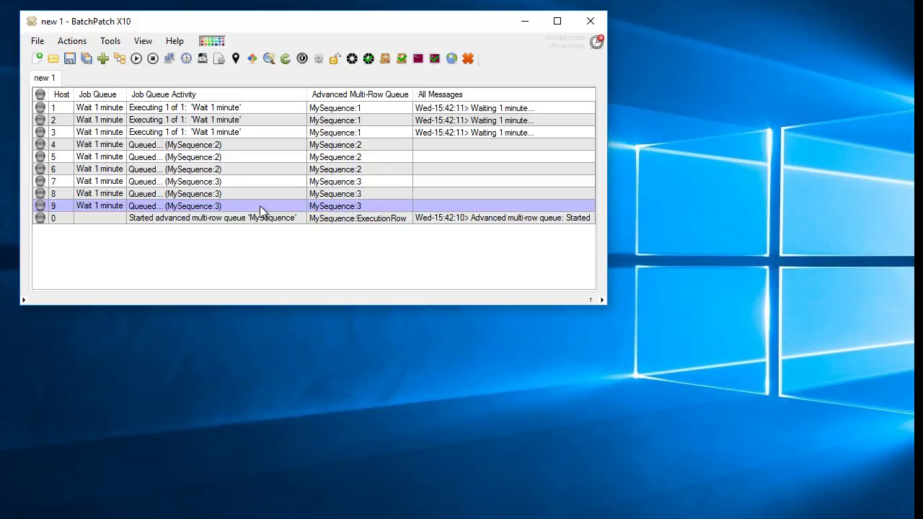
pyautogui.moveTo(243, 108); pyautogui.dragTo(243, 129)
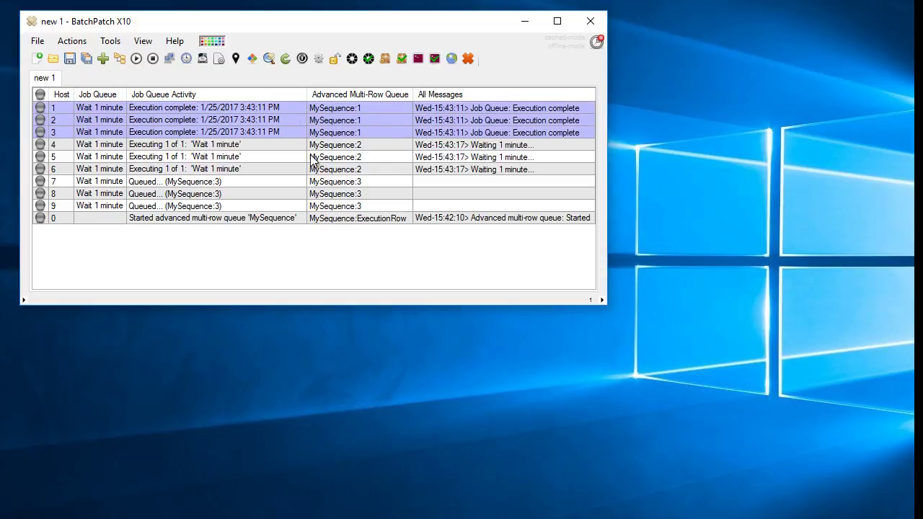
# Highlight rows 4–6 as the second group starts its 'Wait 1 minute' execution
pyautogui.moveTo(289, 144); pyautogui.dragTo(291, 169)
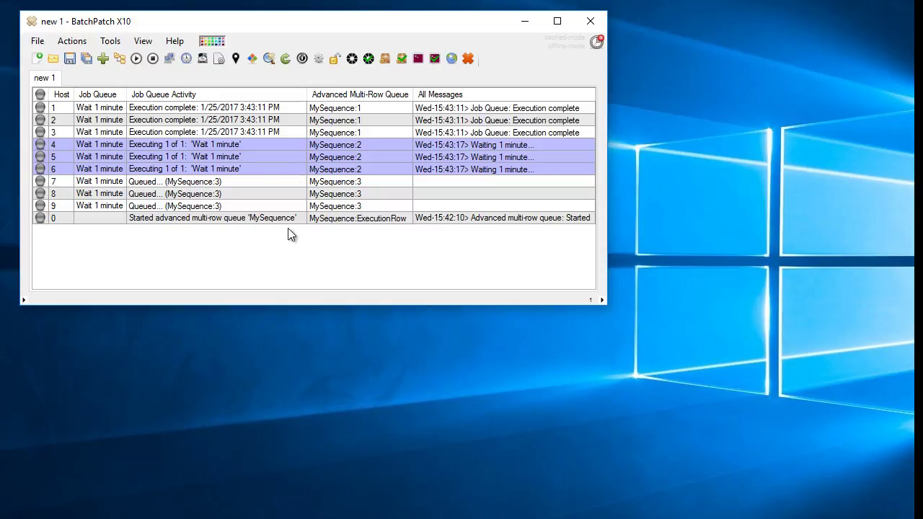
# In a new tab, start an Add hosts list with virtualhost, guest1 and guest2
pyautogui.click(37, 59)
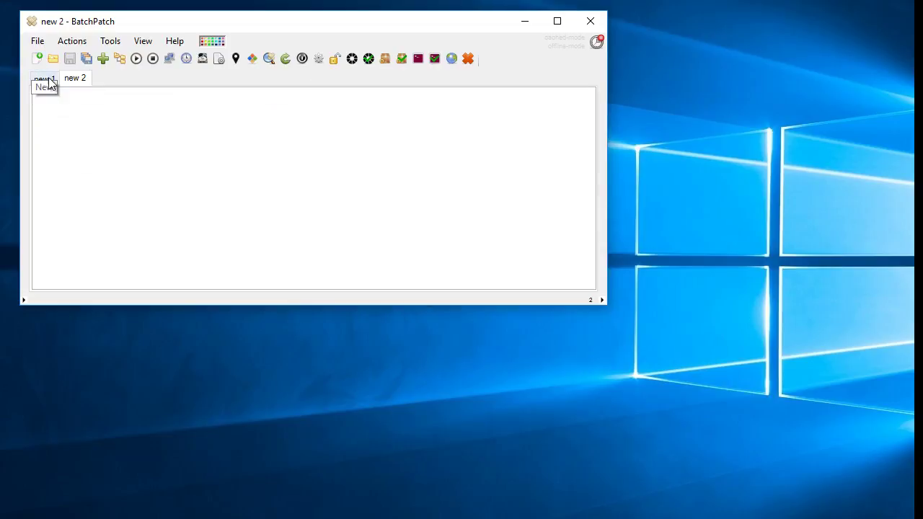
pyautogui.rightClick(196, 145)
pyautogui.click(206, 155)
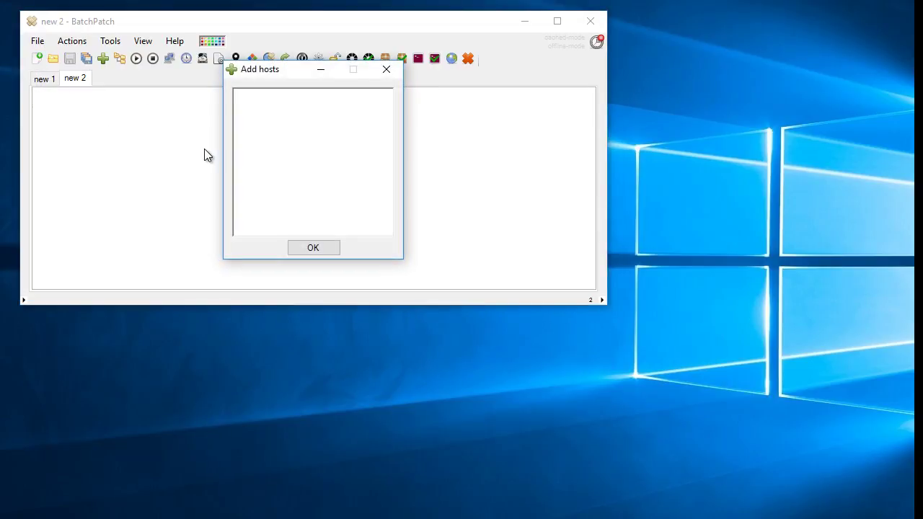
pyautogui.write('virtualhost')
pyautogui.press('Return')
pyautogui.write('guest1')
pyautogui.press('Return')
pyautogui.write('guest2')
pyautogui.press('Return')
# Add guest3 as the fourth host and confirm the four-host list
pyautogui.write('gu')
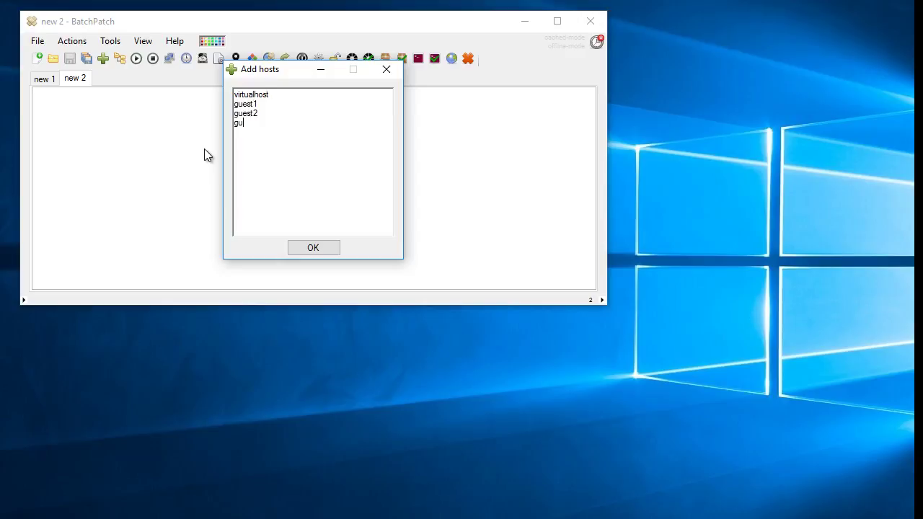
pyautogui.write('est')
pyautogui.press('BackSpace')
pyautogui.press('BackSpace')
pyautogui.press('BackSpace')
pyautogui.write('est3')
pyautogui.press('Tab')
pyautogui.press('Return')
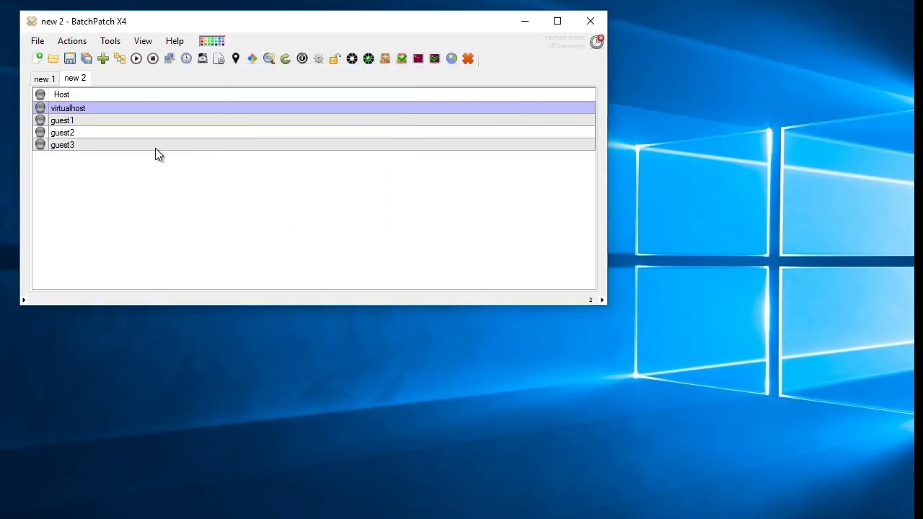
# Select the guest1–guest3 rows together, then the virtualhost row
pyautogui.click(151, 123)
pyautogui.click(153, 109)
pyautogui.moveTo(133, 123); pyautogui.dragTo(136, 146)
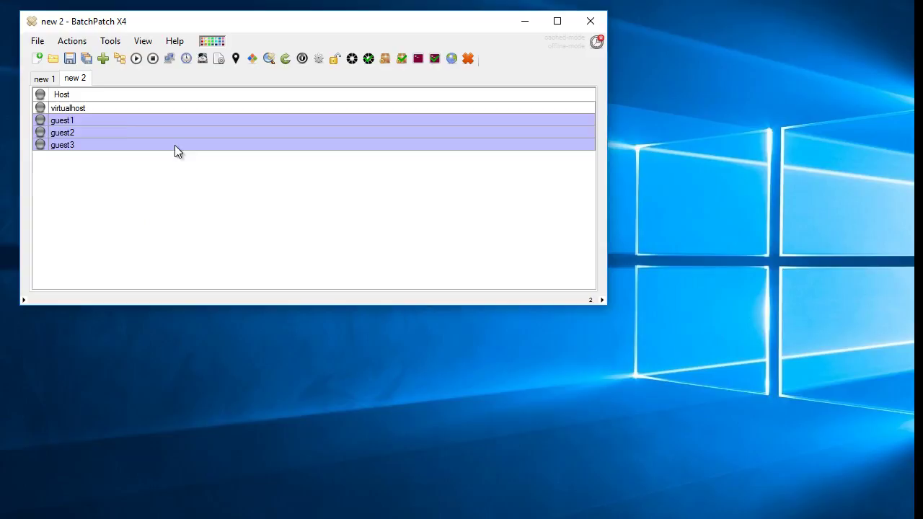
pyautogui.click(132, 108)
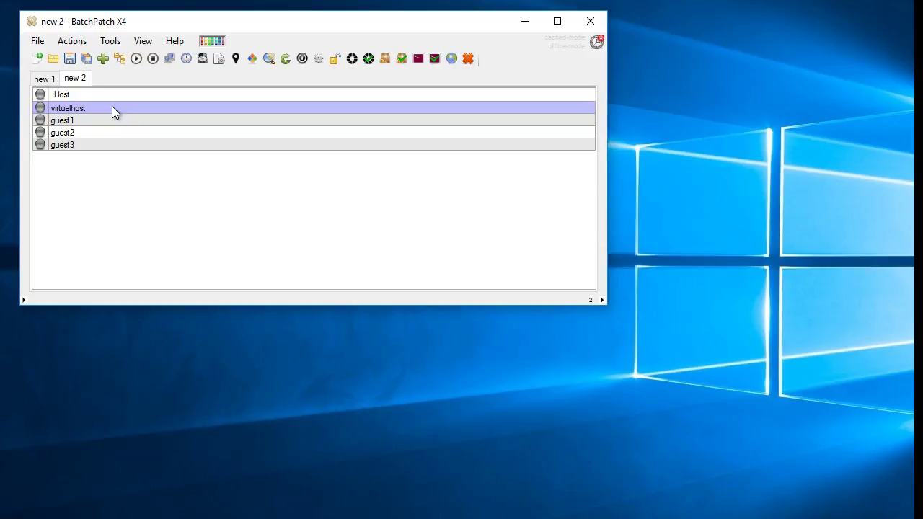
# Back on the new 1 tab, highlight rows 7–9 as the third group begins executing
pyautogui.click(52, 77)
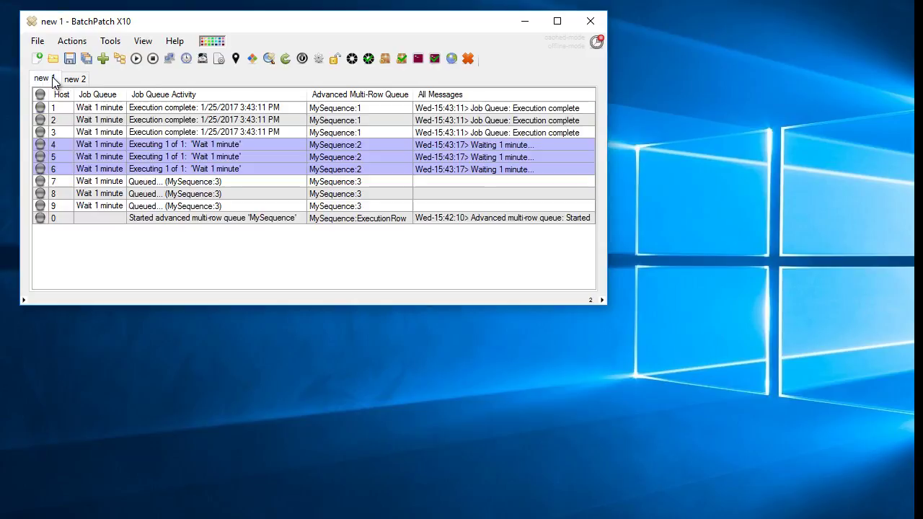
pyautogui.click(66, 79)
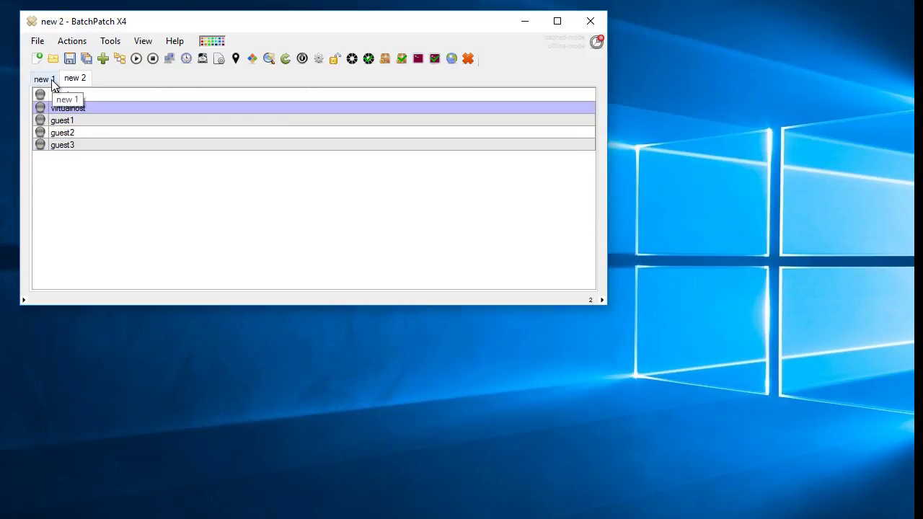
pyautogui.click(53, 79)
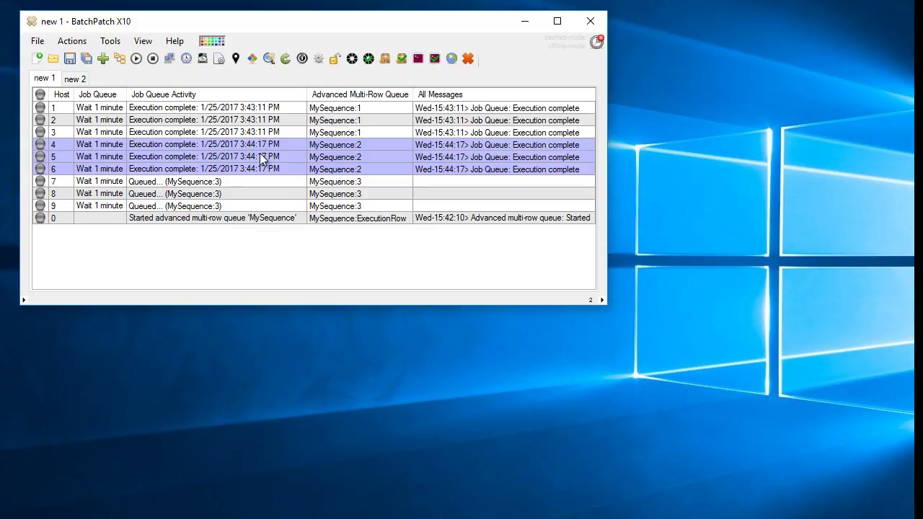
pyautogui.moveTo(237, 182); pyautogui.dragTo(236, 206)
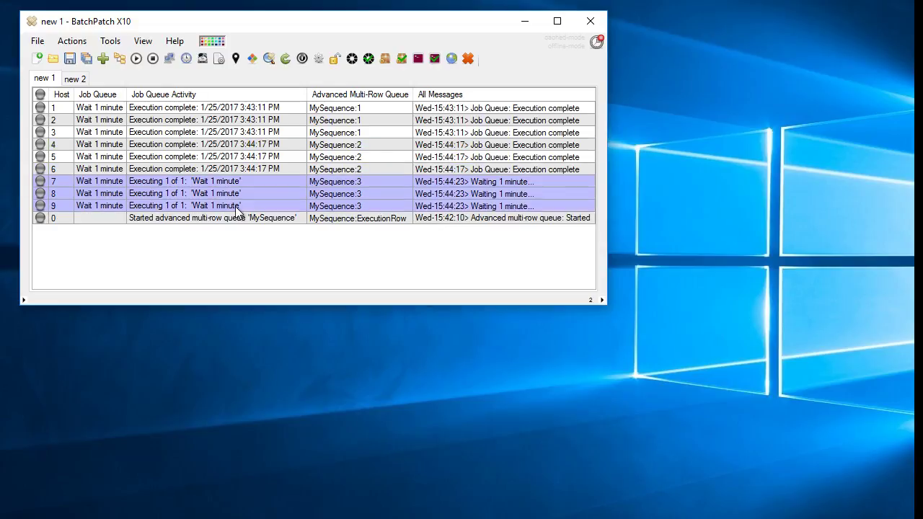